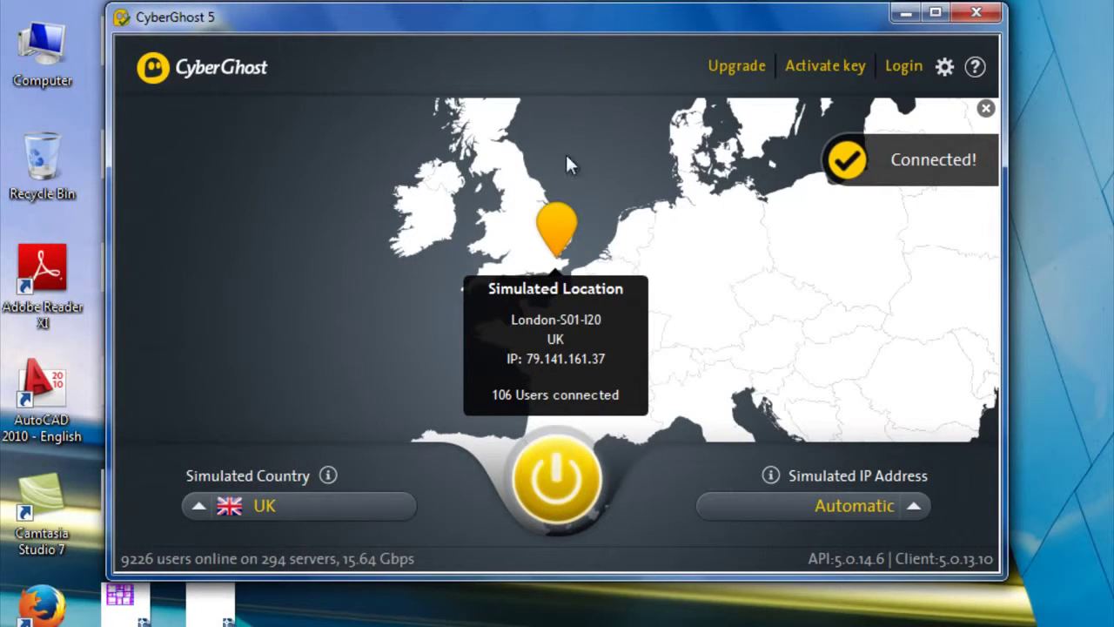
- Minimize CyberGhost, connected through London, UK, and show the desktop
click(905, 14)
click(199, 623)
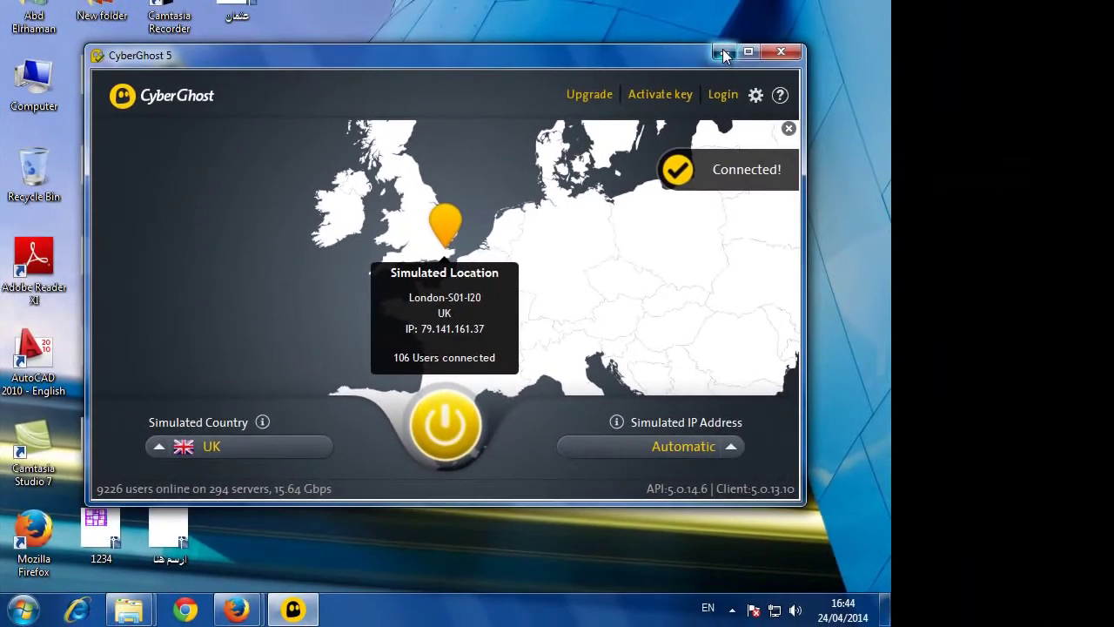
key(super+d)
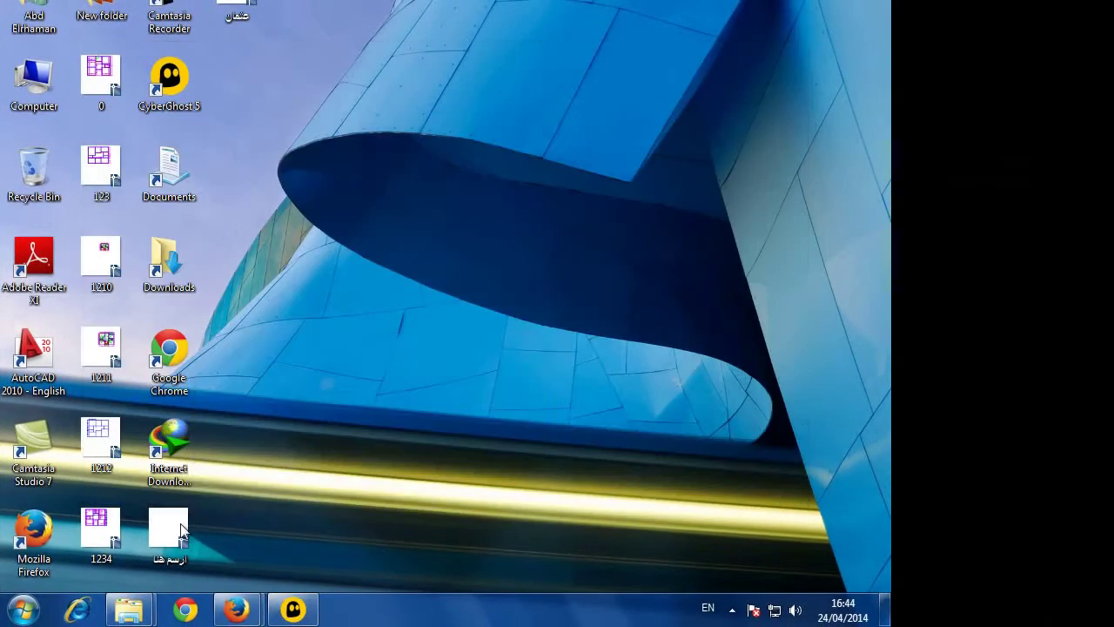
- Switch to Firefox's Free Skype Credit tab and follow Go to deal to the MSN and Bing offer
mouse_move(236, 607)
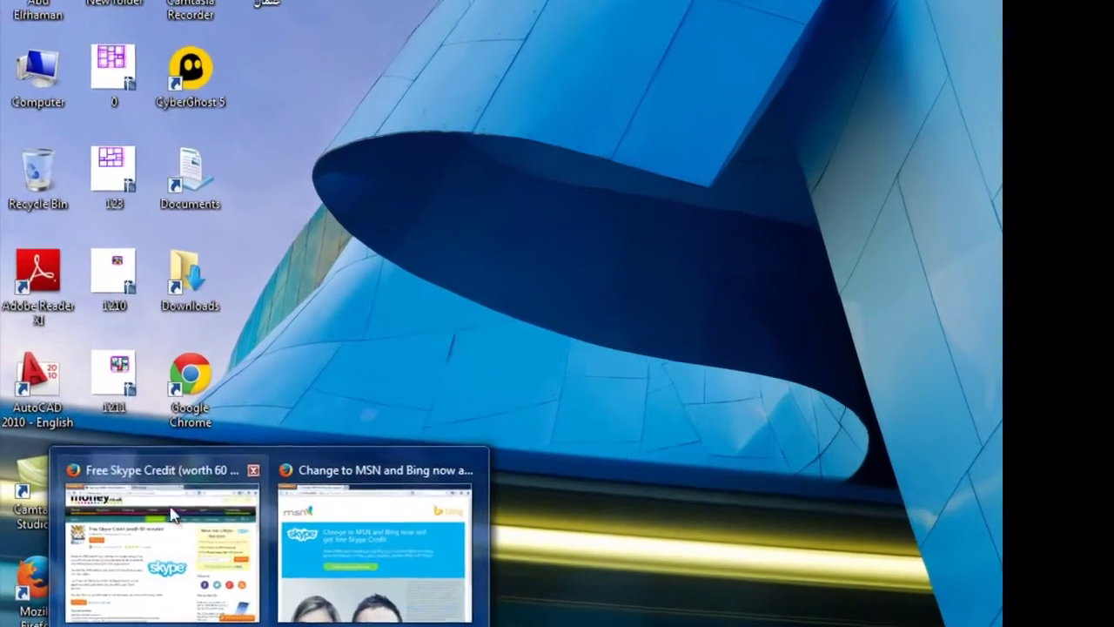
click(172, 514)
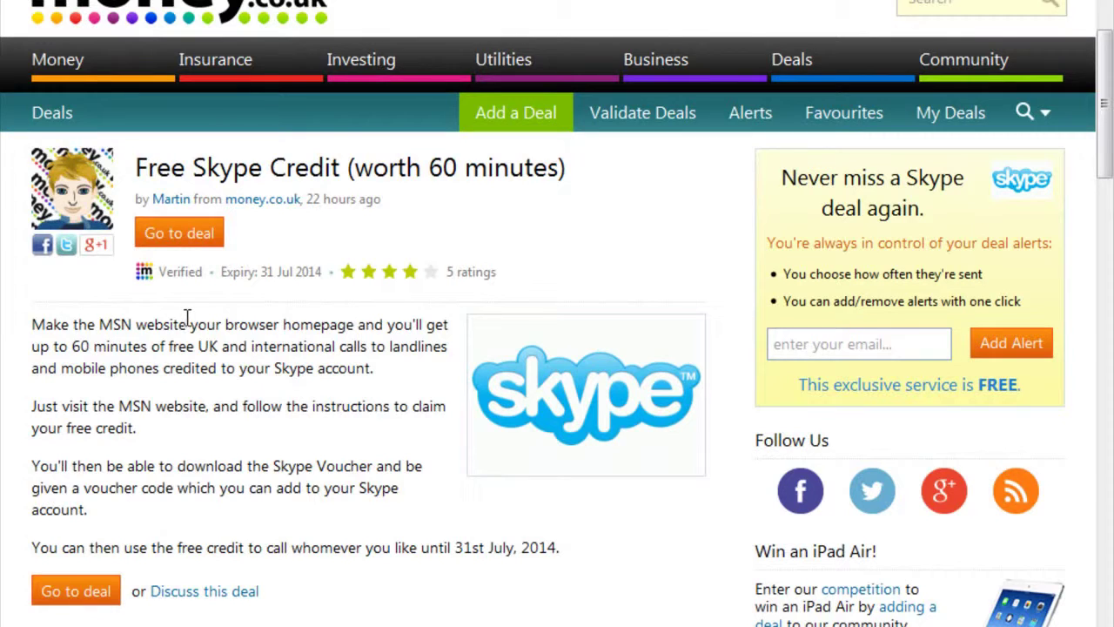
scroll(184, 319, down, 3)
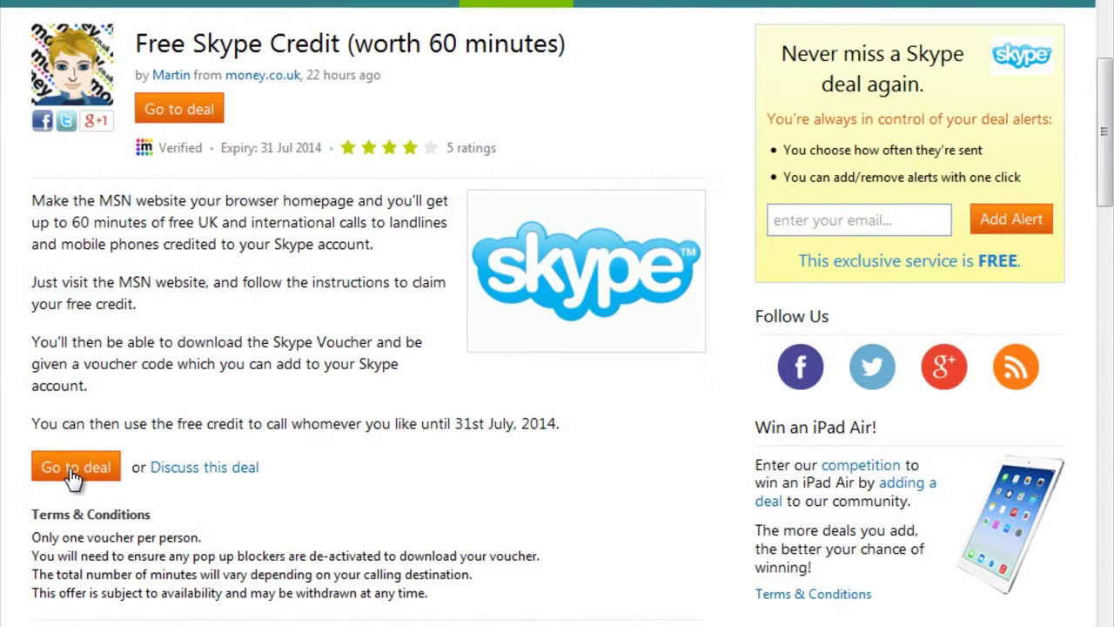
click(75, 470)
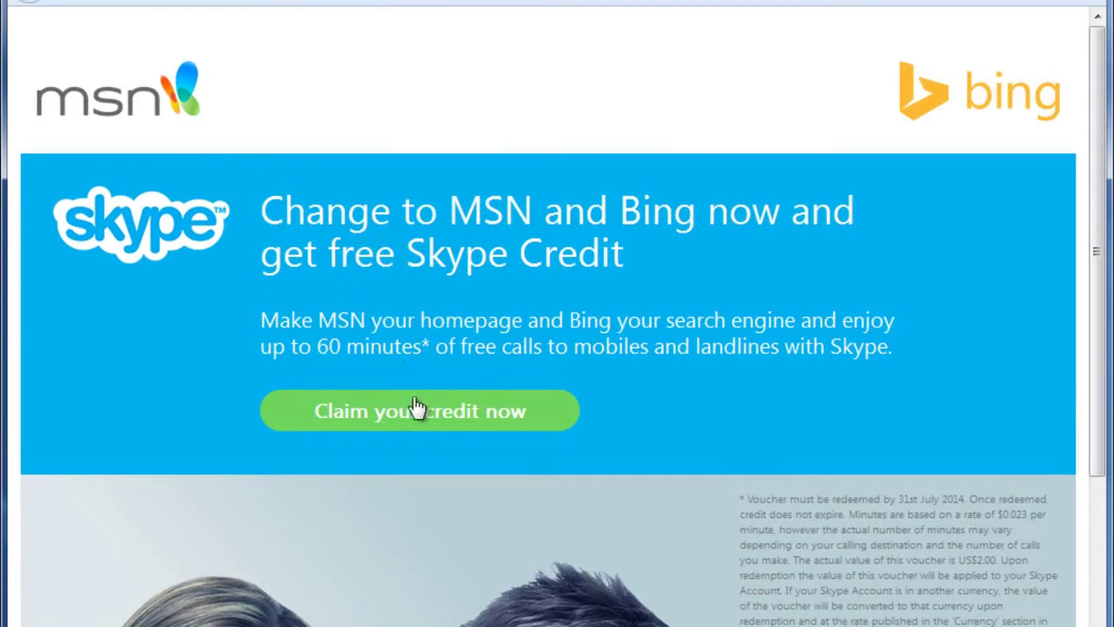
- Claim the credit, save the Skype voucher download as a numbered duplicate, and dismiss IDM's info dialog
click(436, 425)
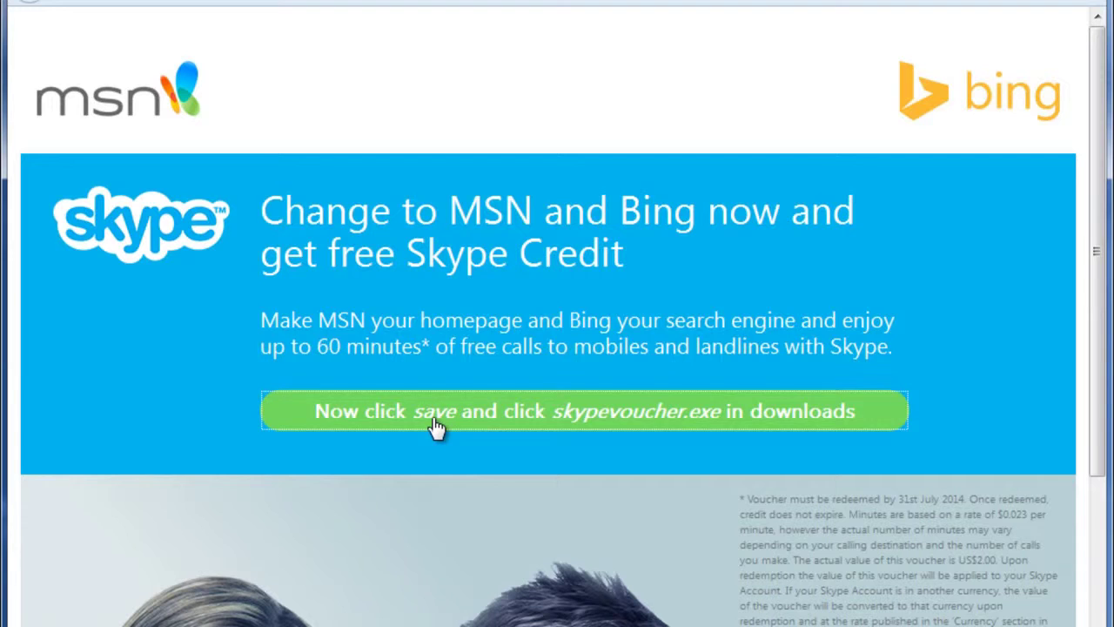
click(348, 294)
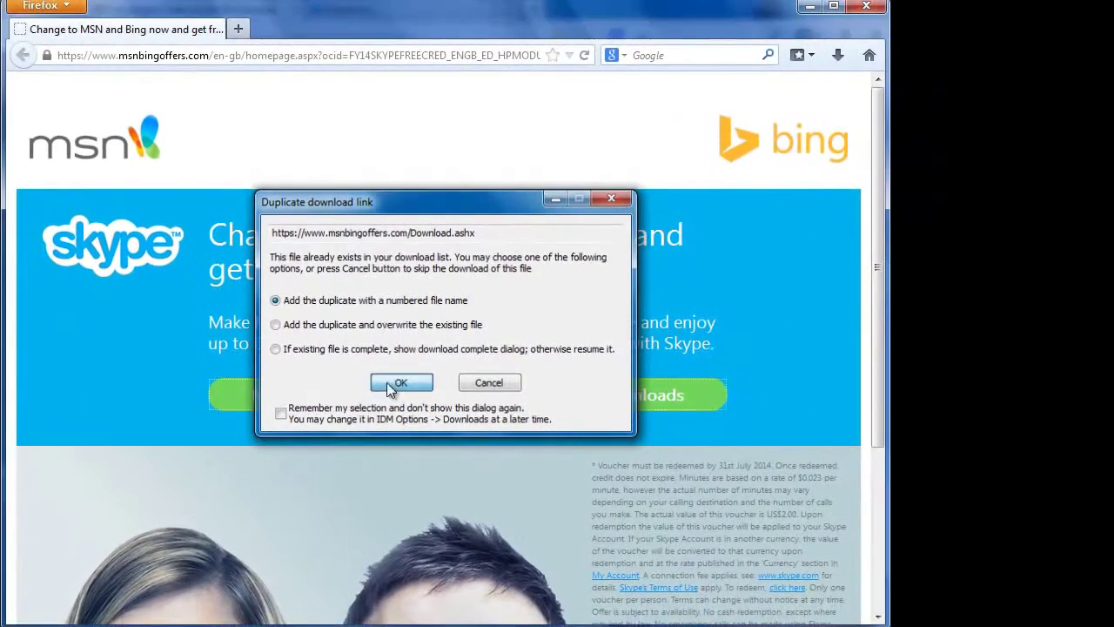
click(491, 398)
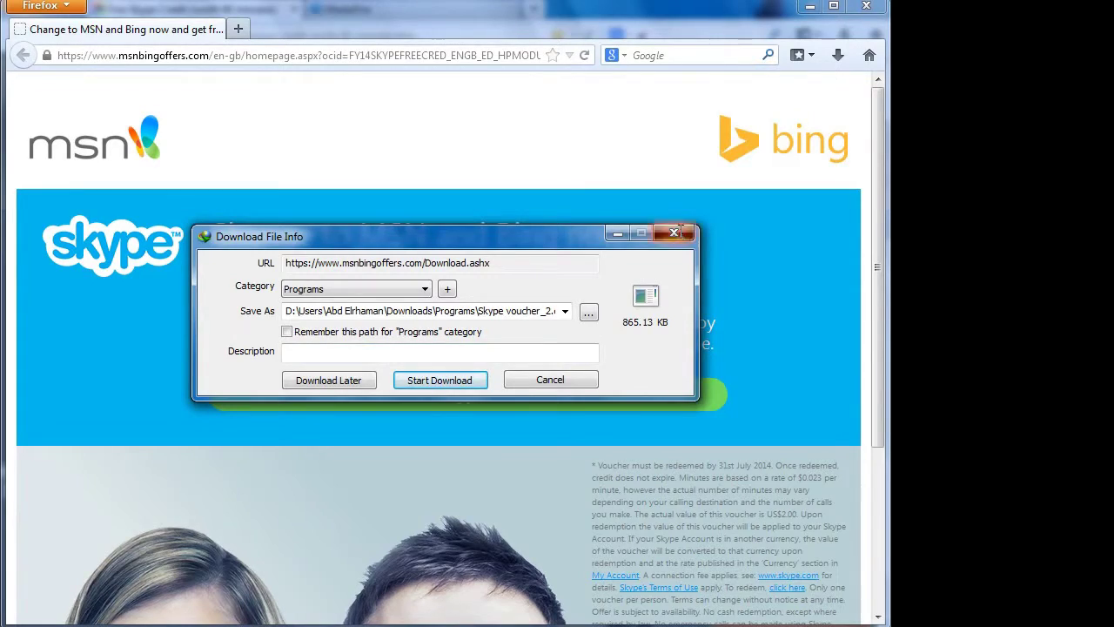
click(674, 232)
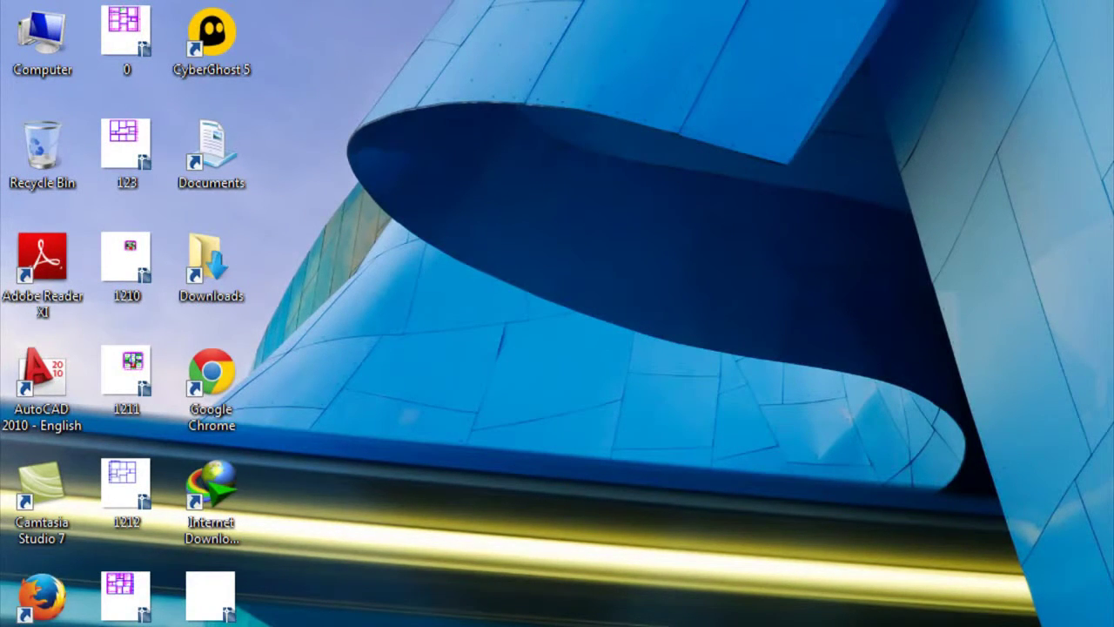
- Open Control Panel from the Start menu, leave View by unchanged, and enter Clock, Language, and Region
key(super)
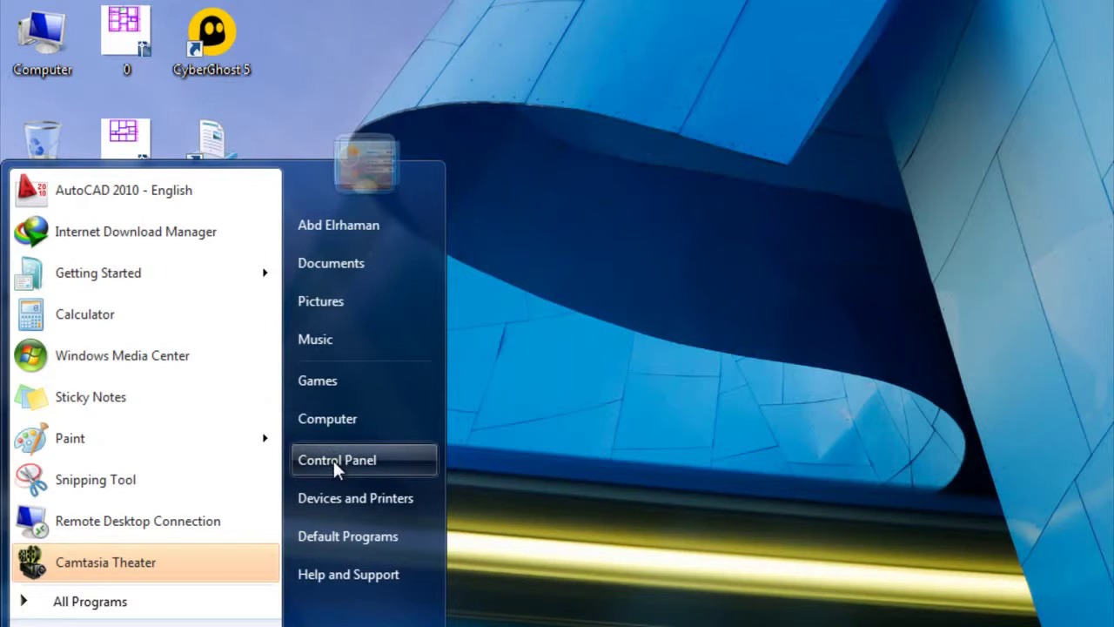
click(333, 460)
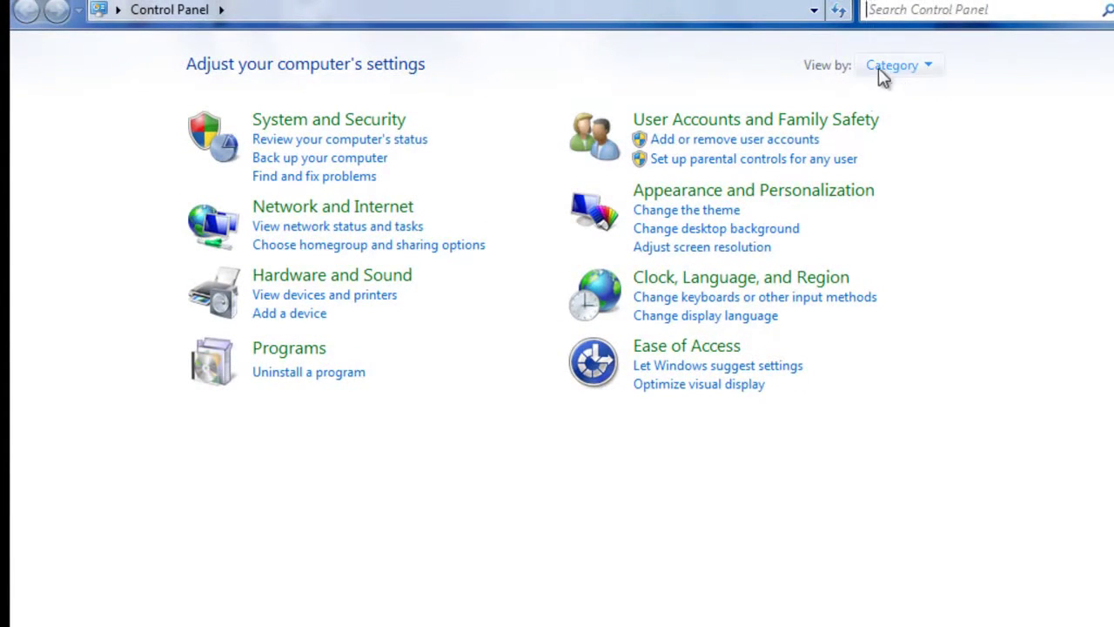
click(926, 66)
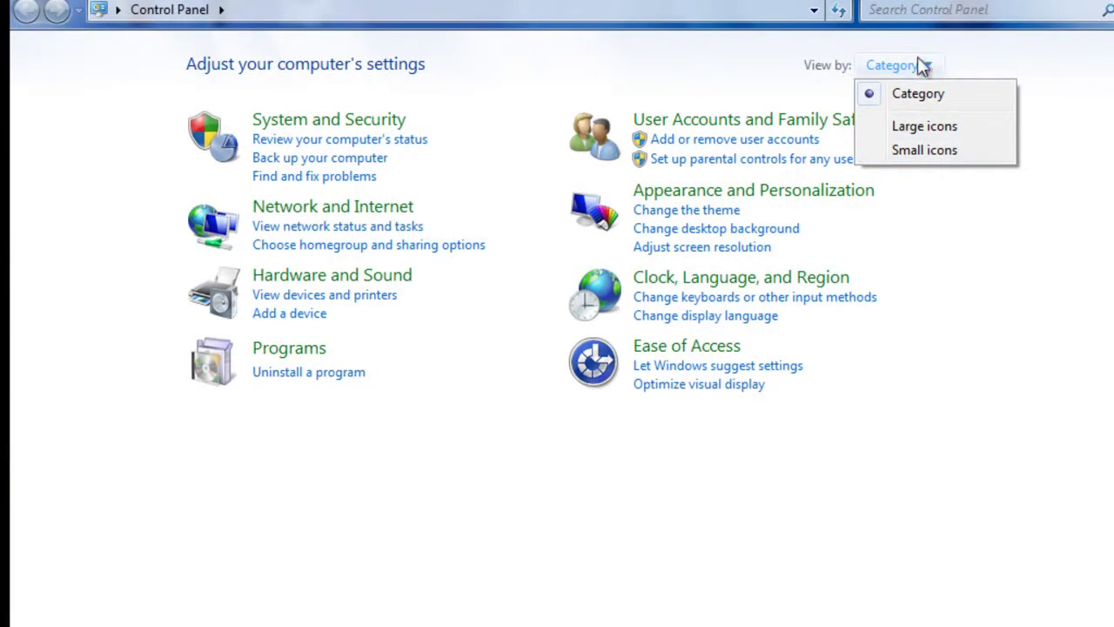
click(493, 452)
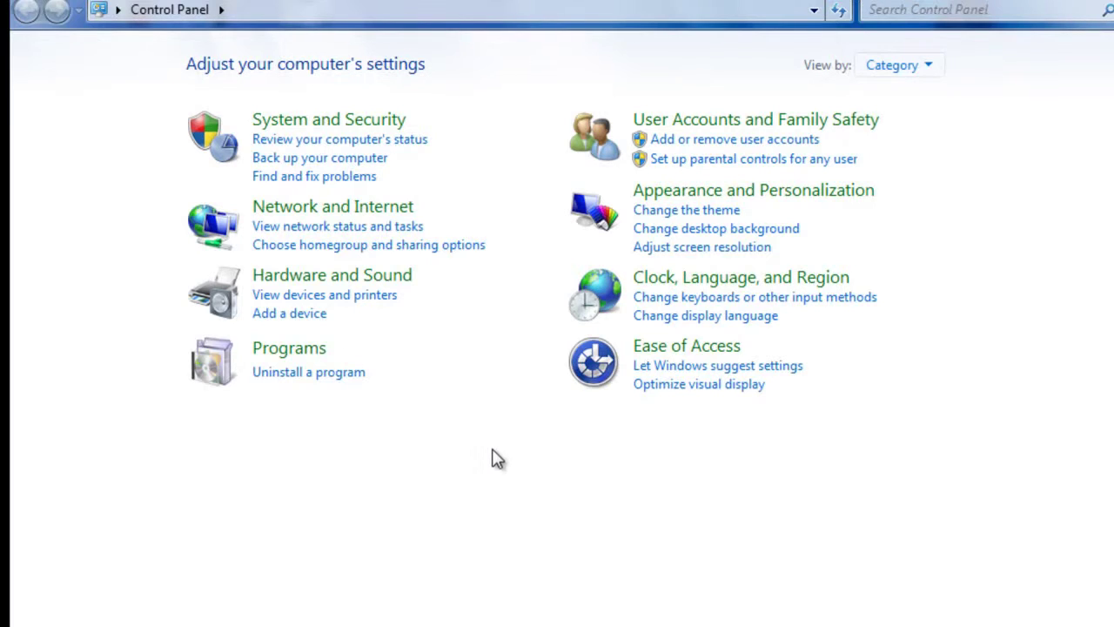
click(721, 284)
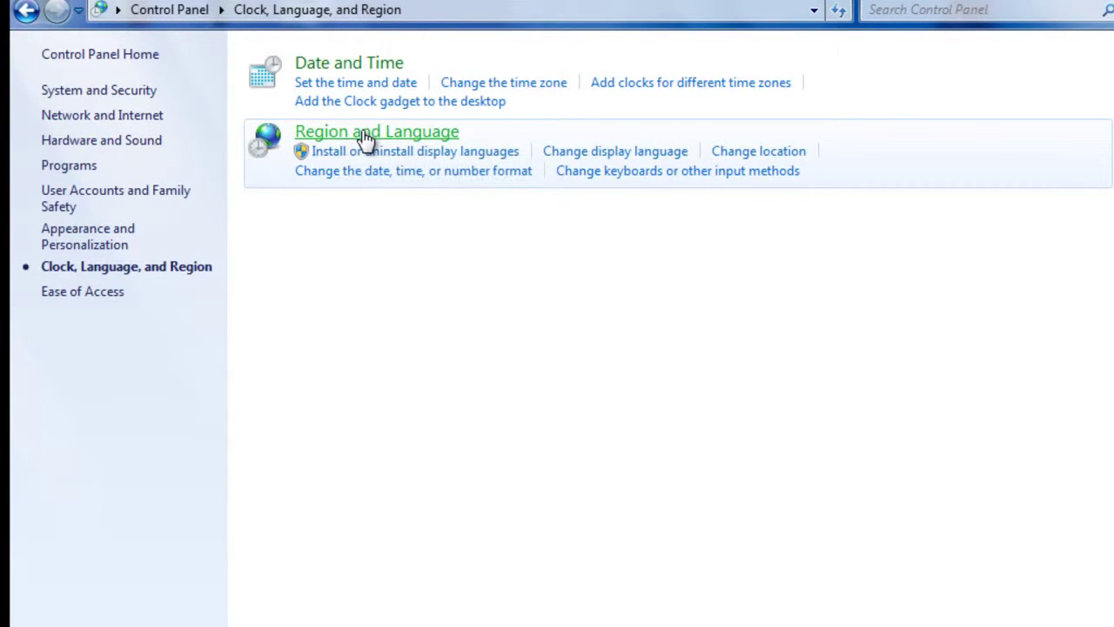
- Open Region and Language and keep the format as English (United Kingdom)
click(366, 139)
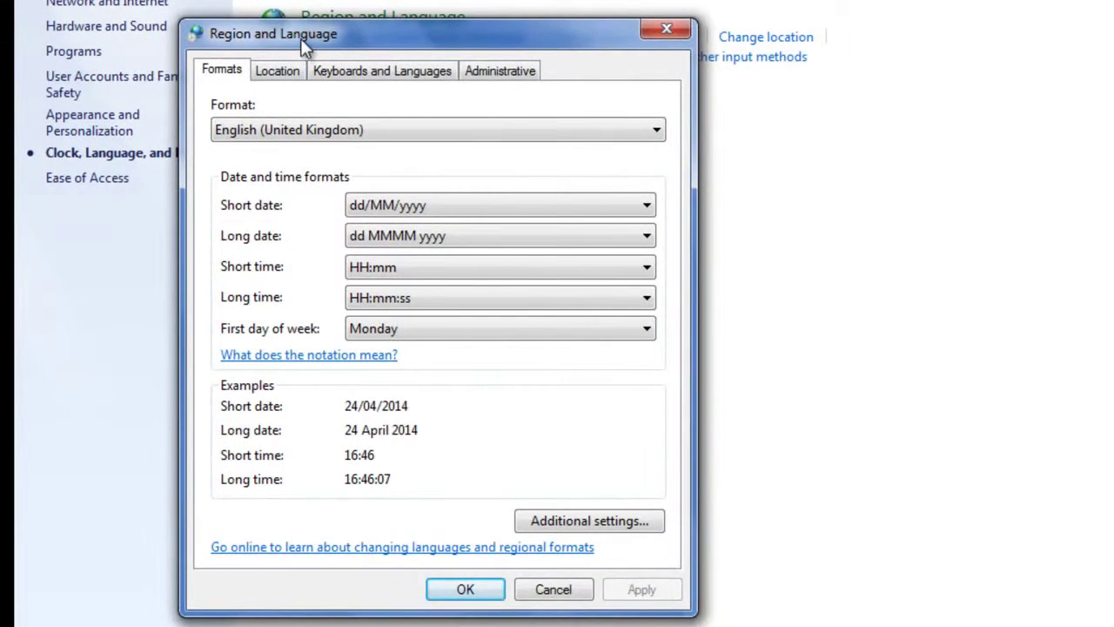
drag(300, 38, 343, 0)
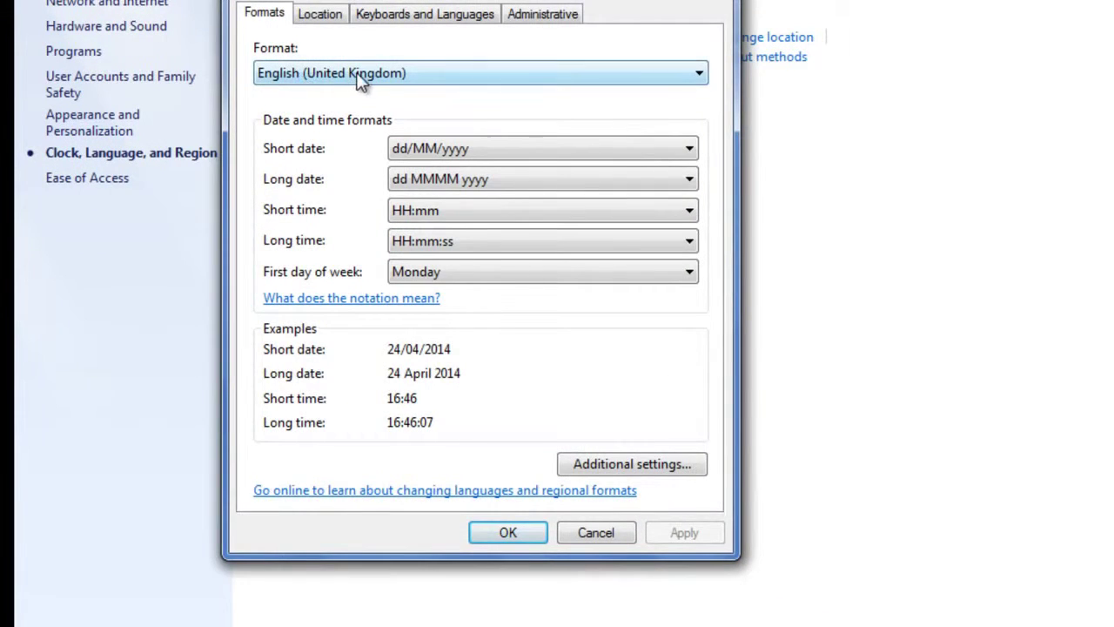
click(358, 77)
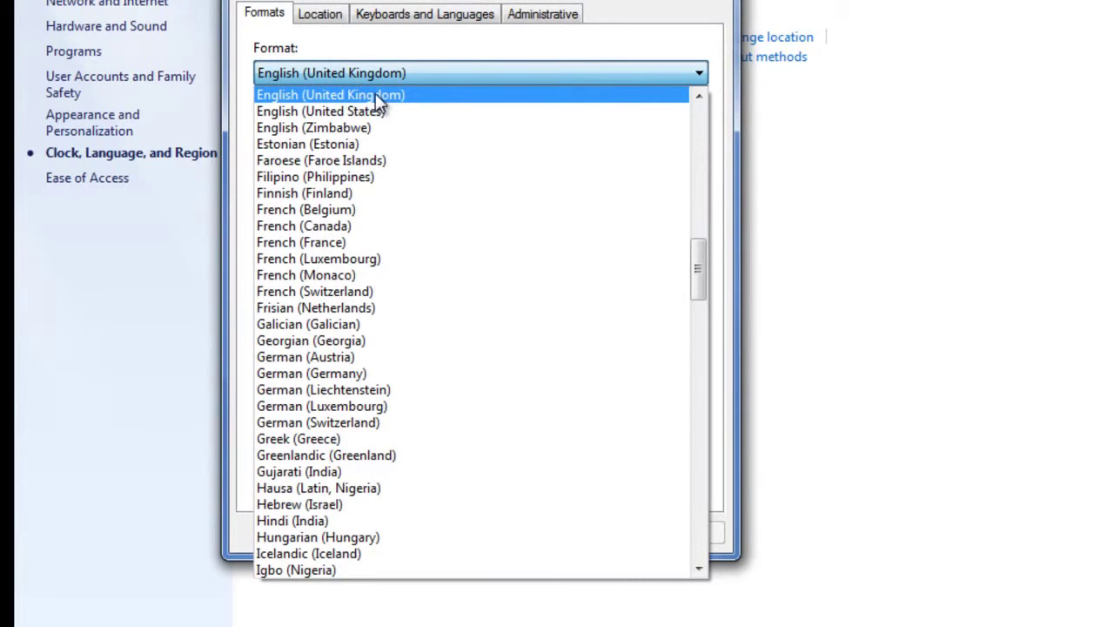
click(375, 94)
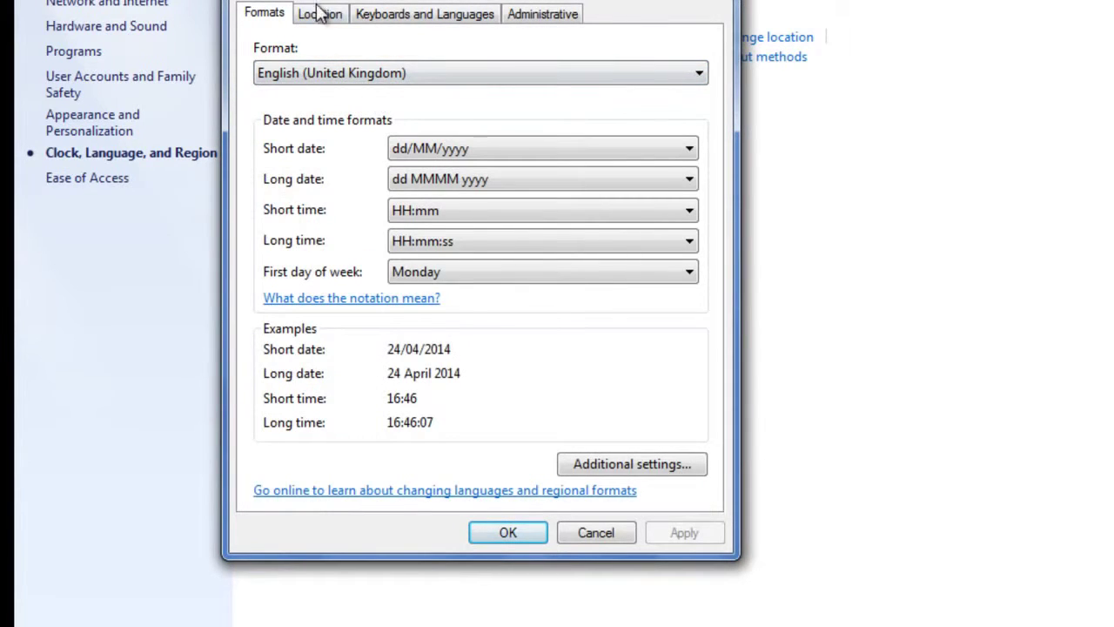
- Keep the current location set to United Kingdom
click(318, 13)
click(392, 141)
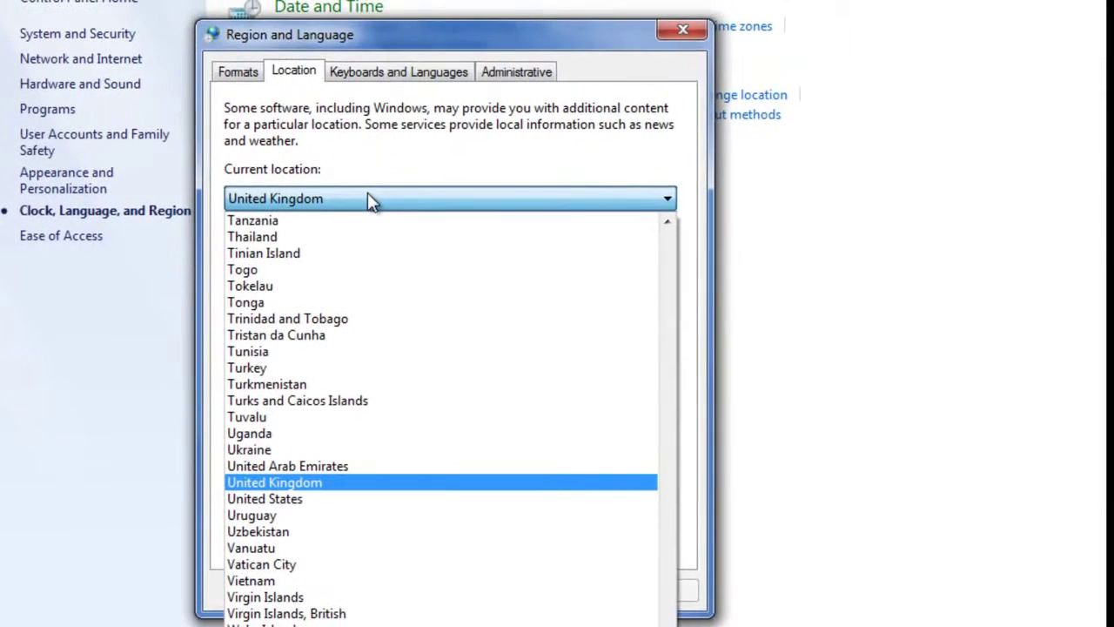
click(316, 480)
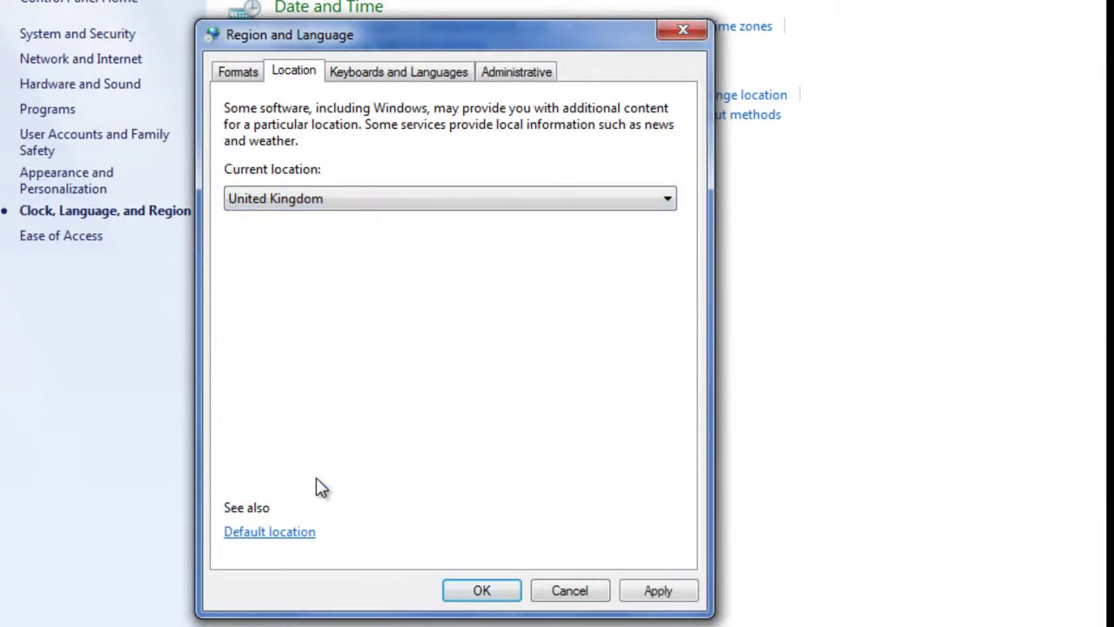
click(374, 73)
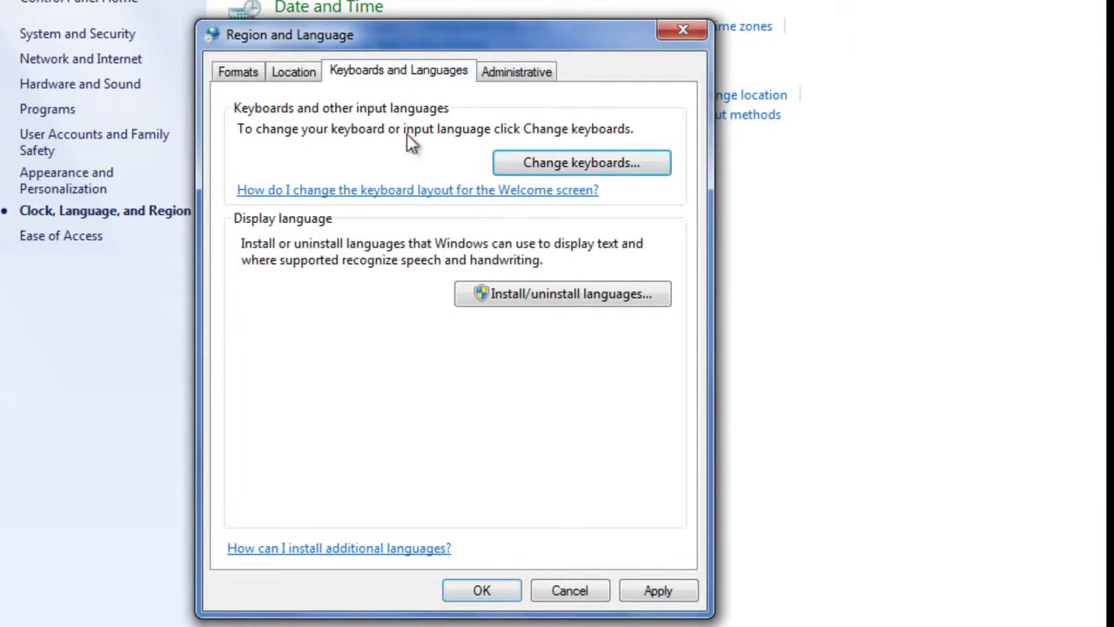
- Review input languages, leaving English (United States) - US as default and adding none
click(567, 167)
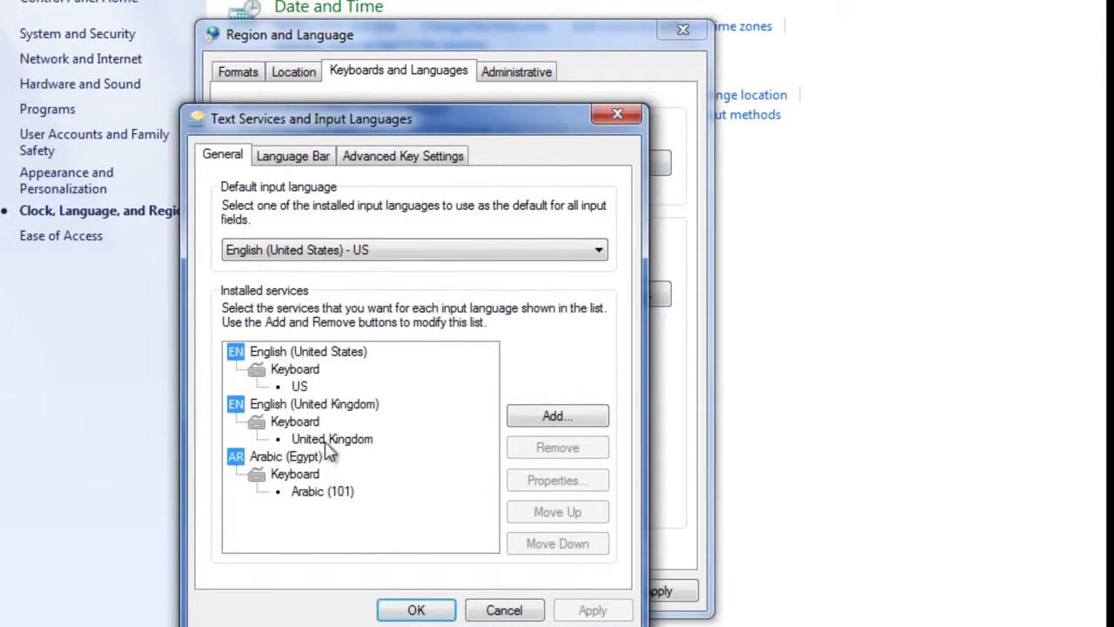
click(393, 250)
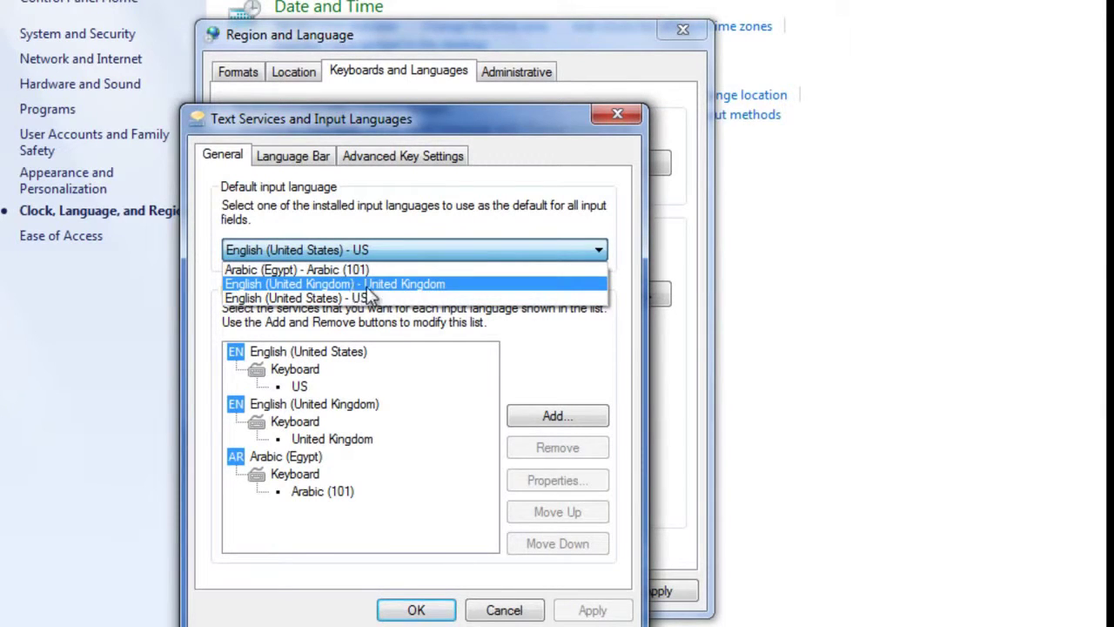
click(559, 365)
click(564, 416)
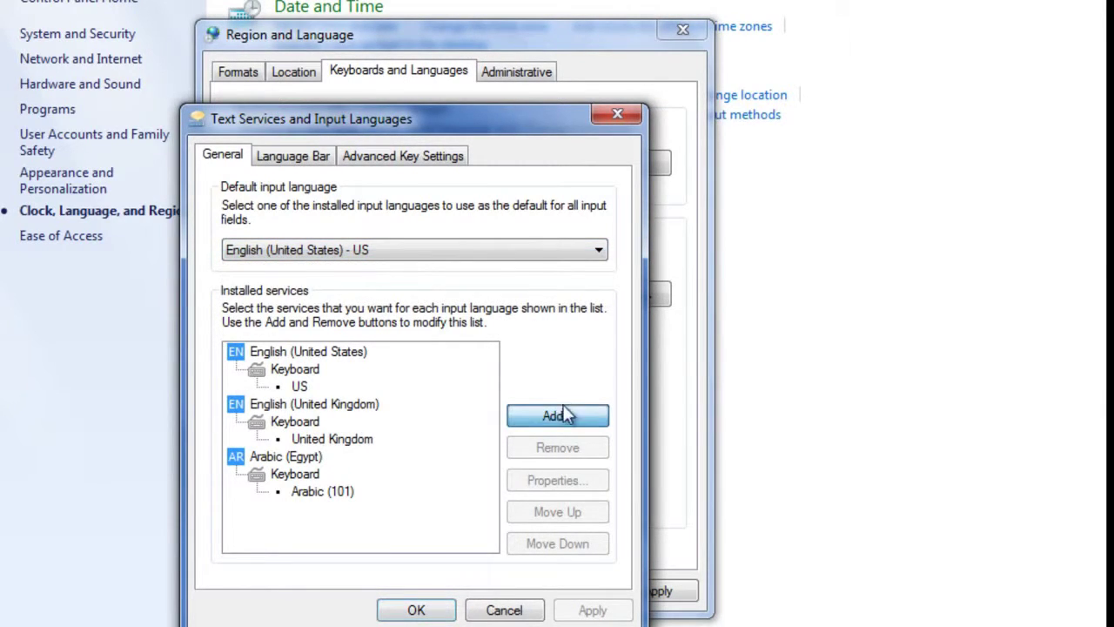
click(609, 147)
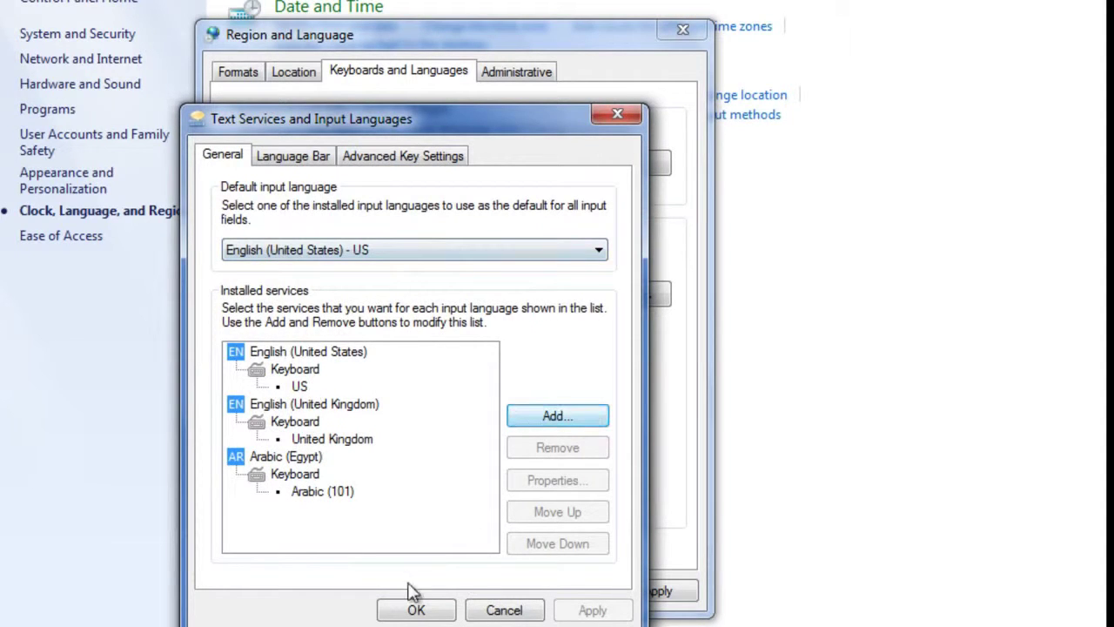
click(605, 113)
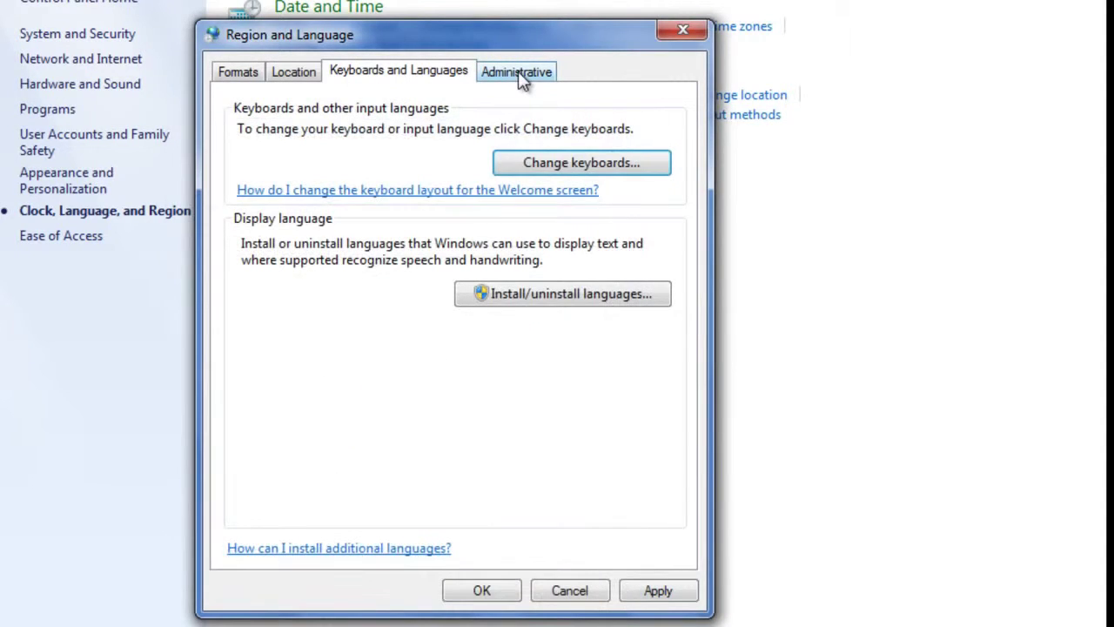
- Keep the system locale as English (United Kingdom), cancel the change prompt, and close Region and Language
click(519, 75)
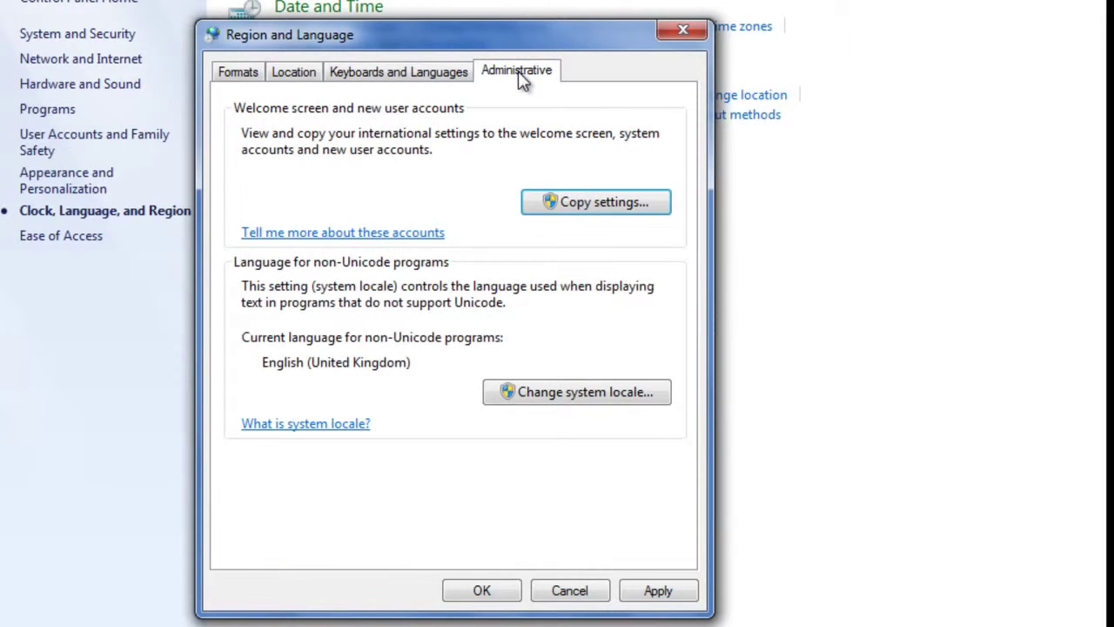
click(583, 393)
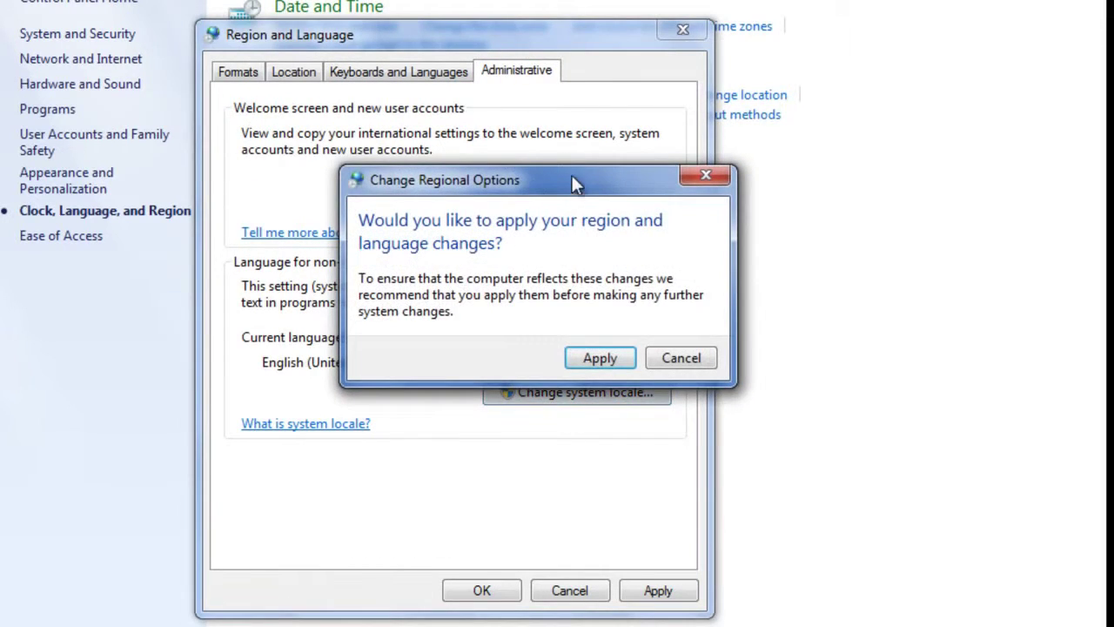
drag(572, 176, 333, 94)
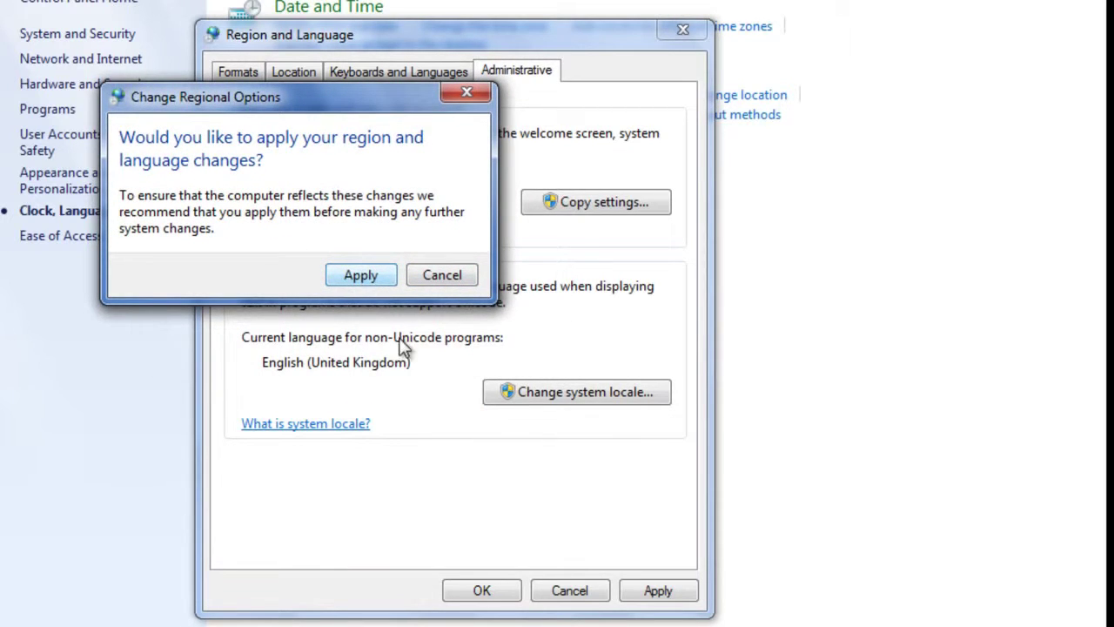
click(441, 275)
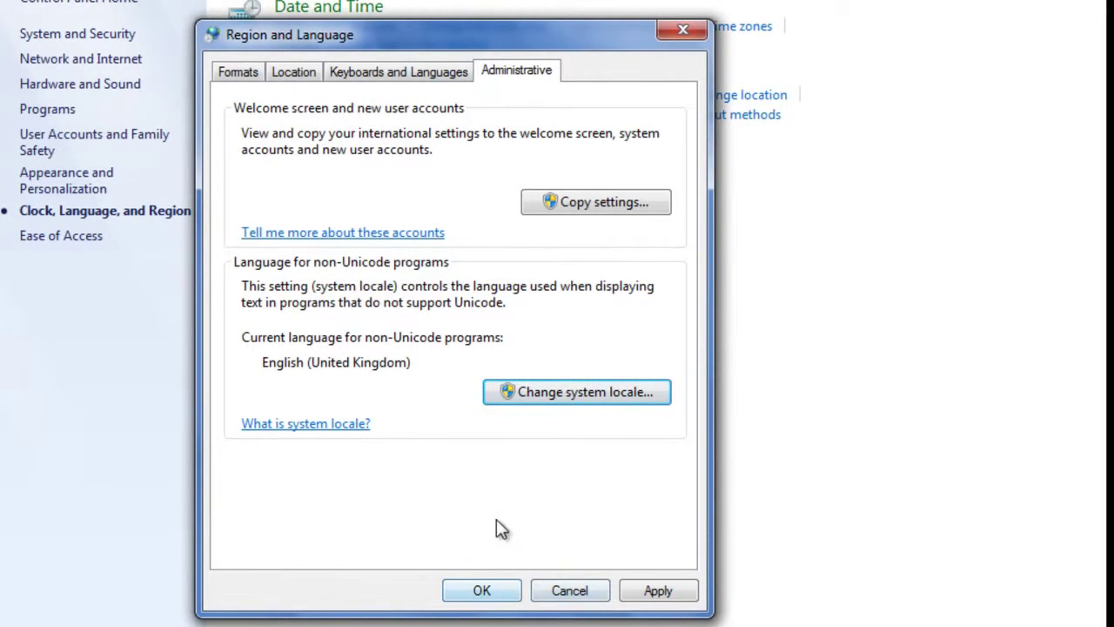
click(484, 589)
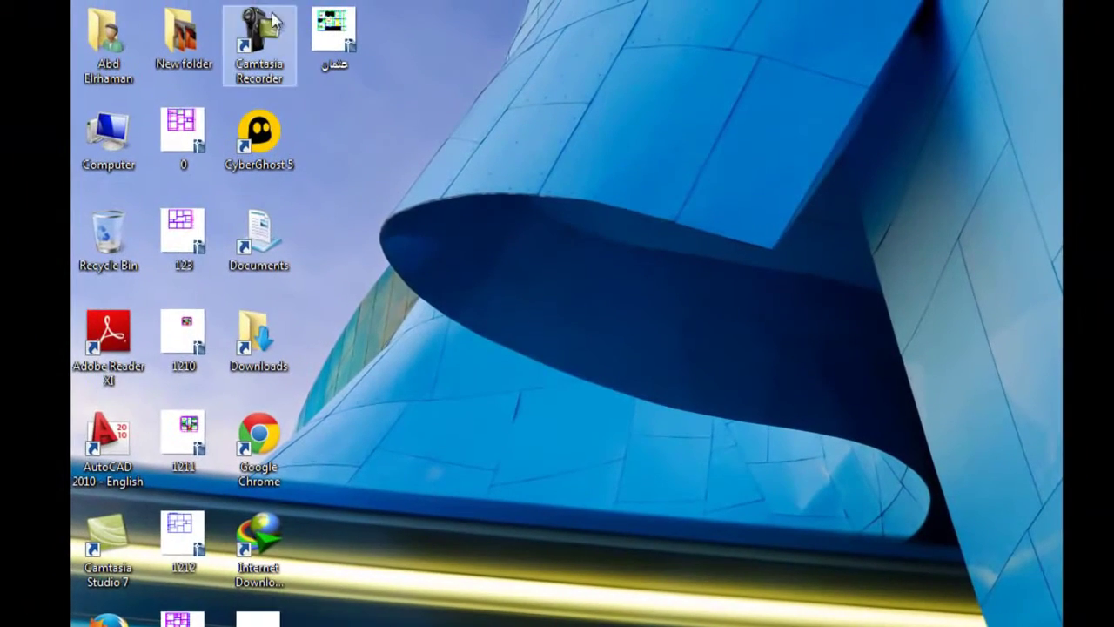
- Open Downloads › Programs in a maximized Explorer window and switch the view to Large icons
double_click(122, 48)
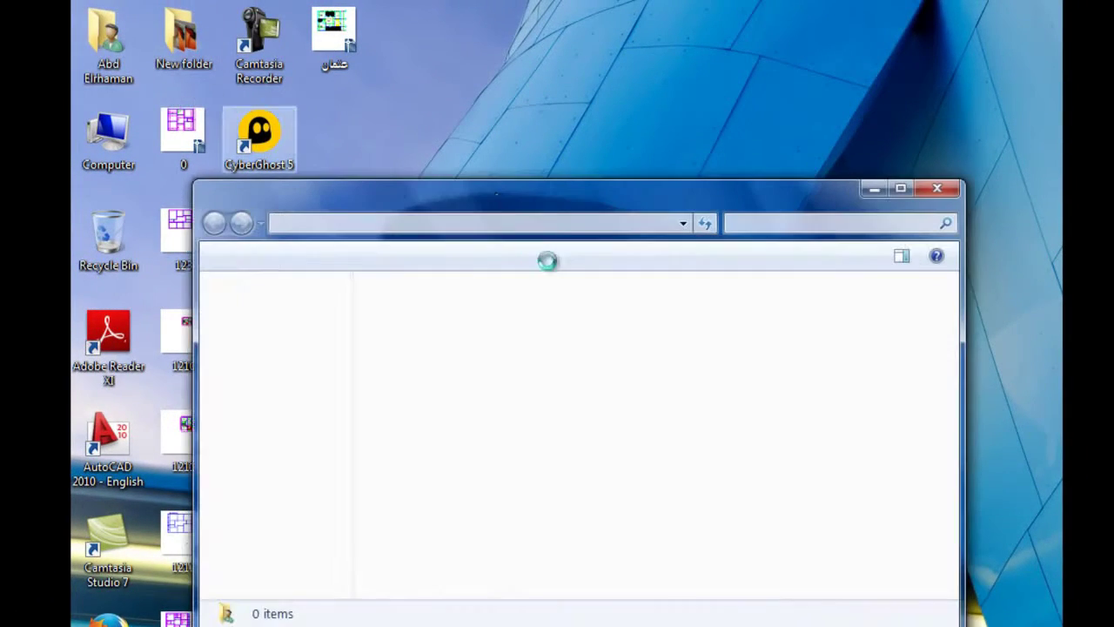
double_click(496, 201)
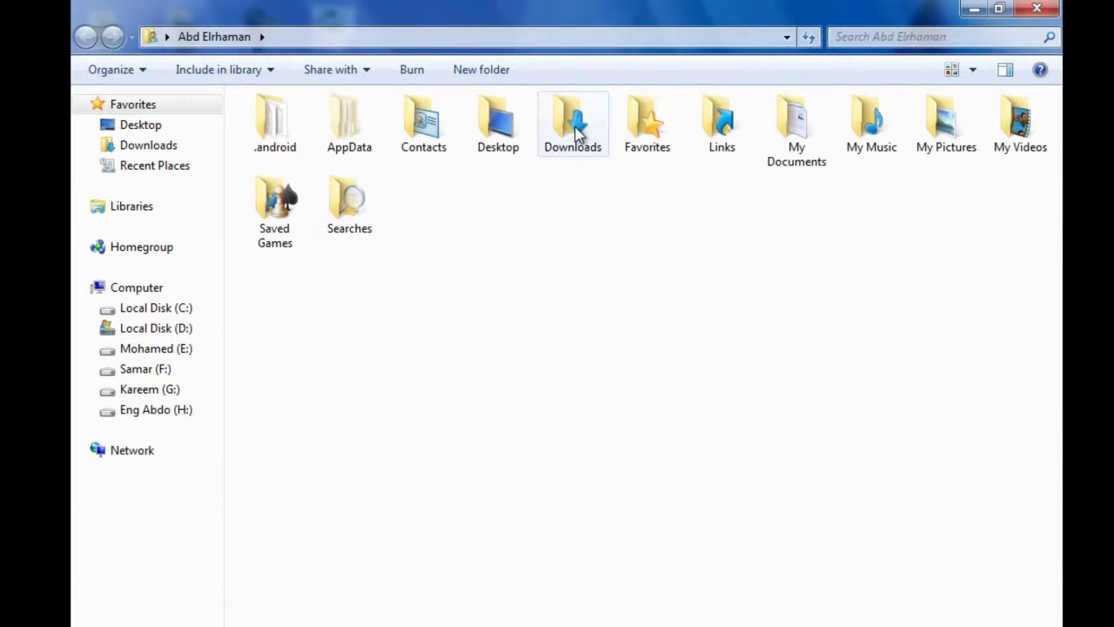
double_click(574, 130)
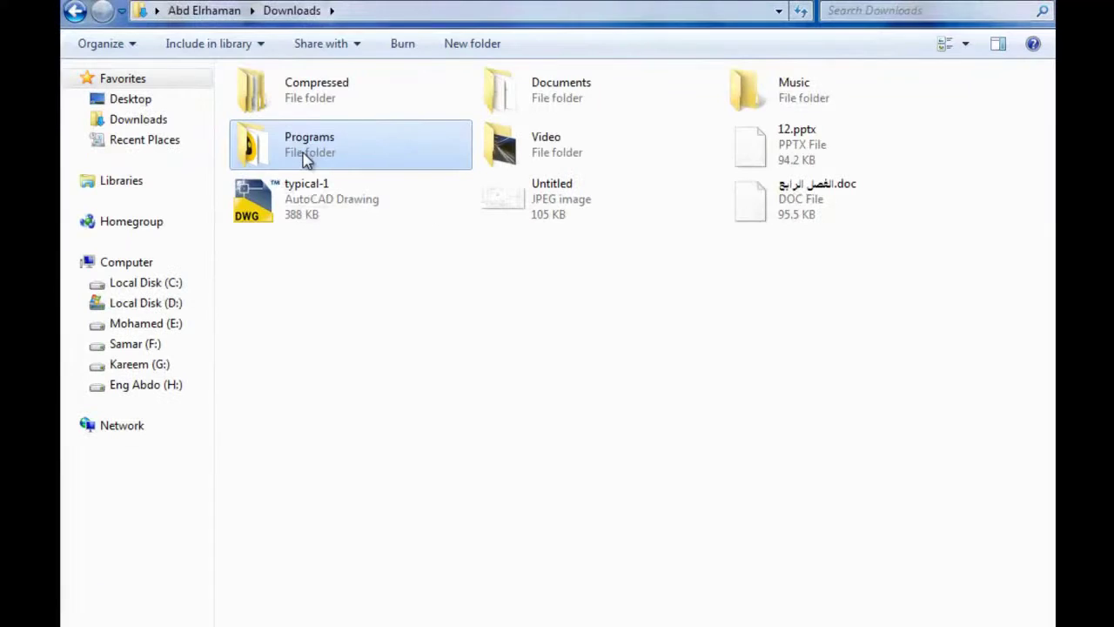
double_click(230, 159)
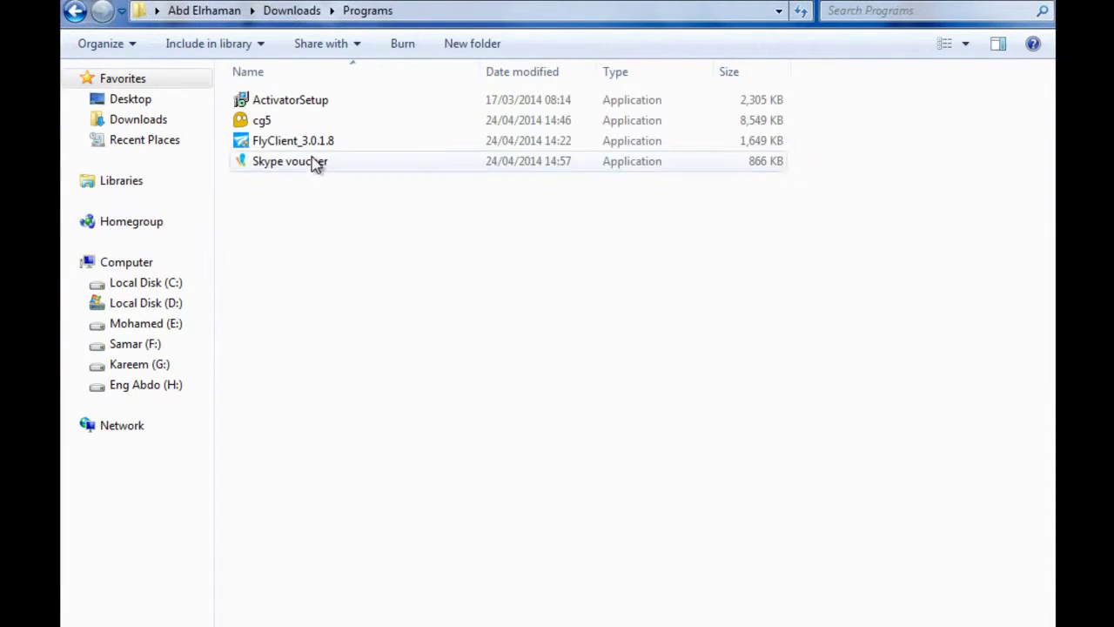
click(940, 47)
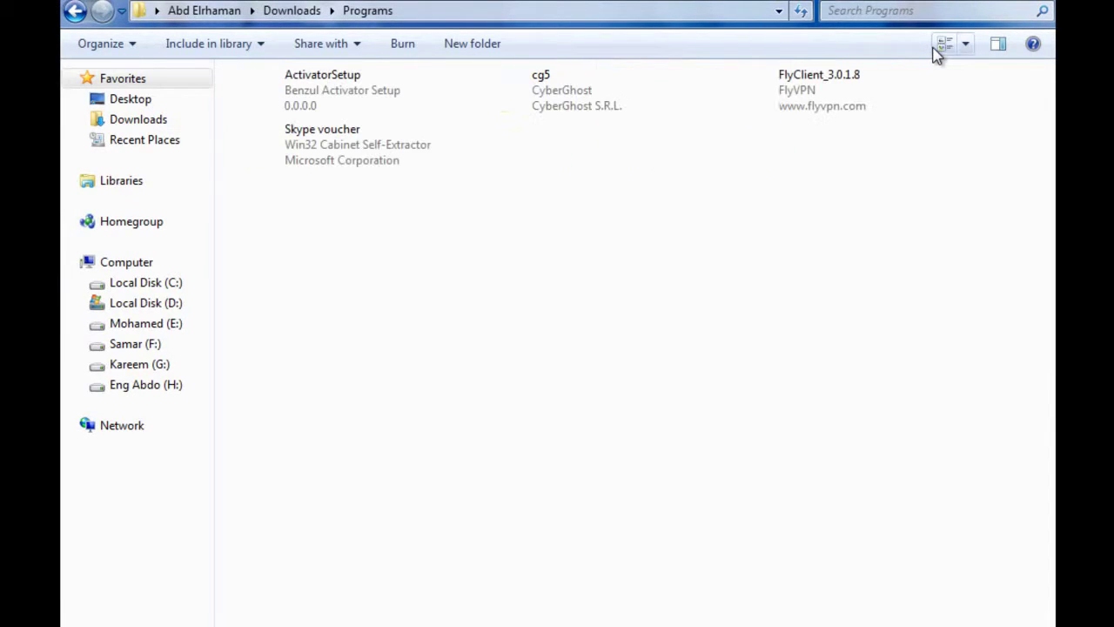
click(940, 48)
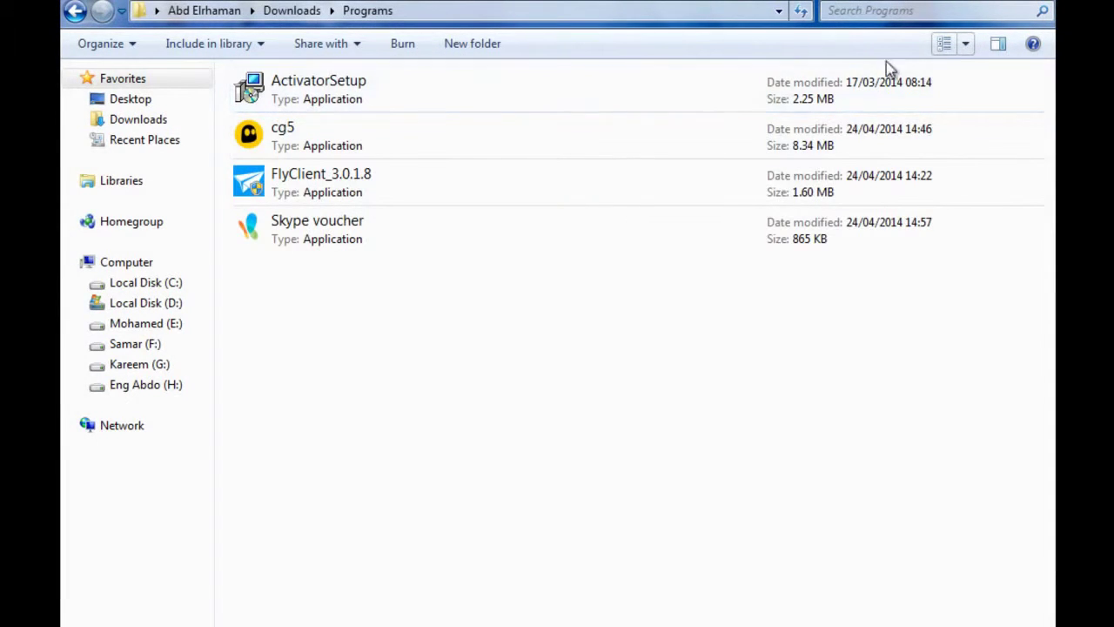
click(948, 48)
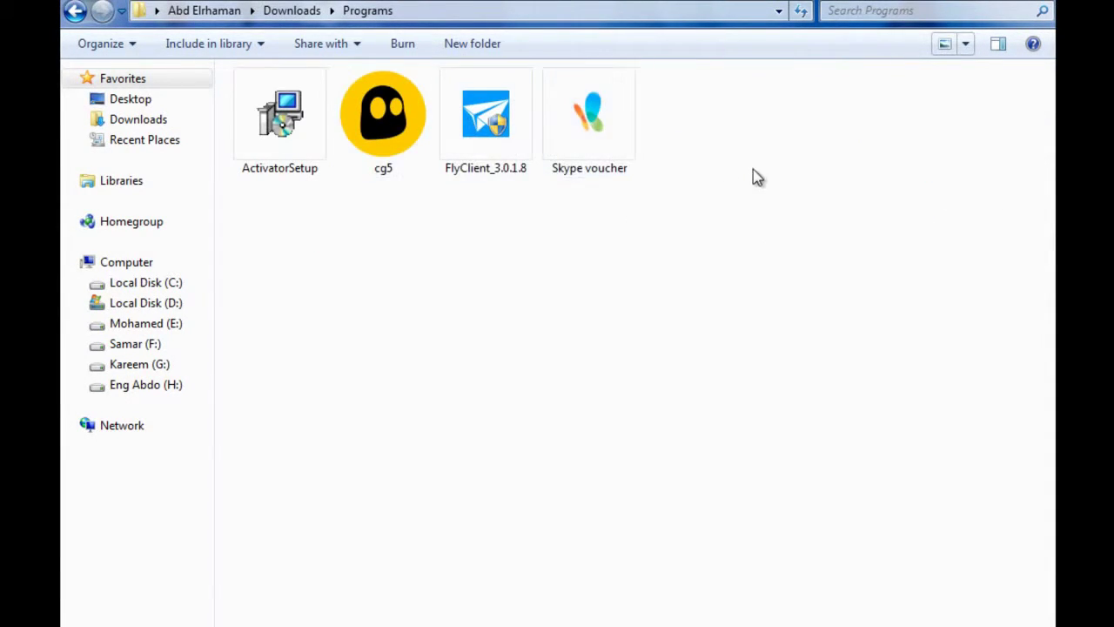
mouse_move(614, 144)
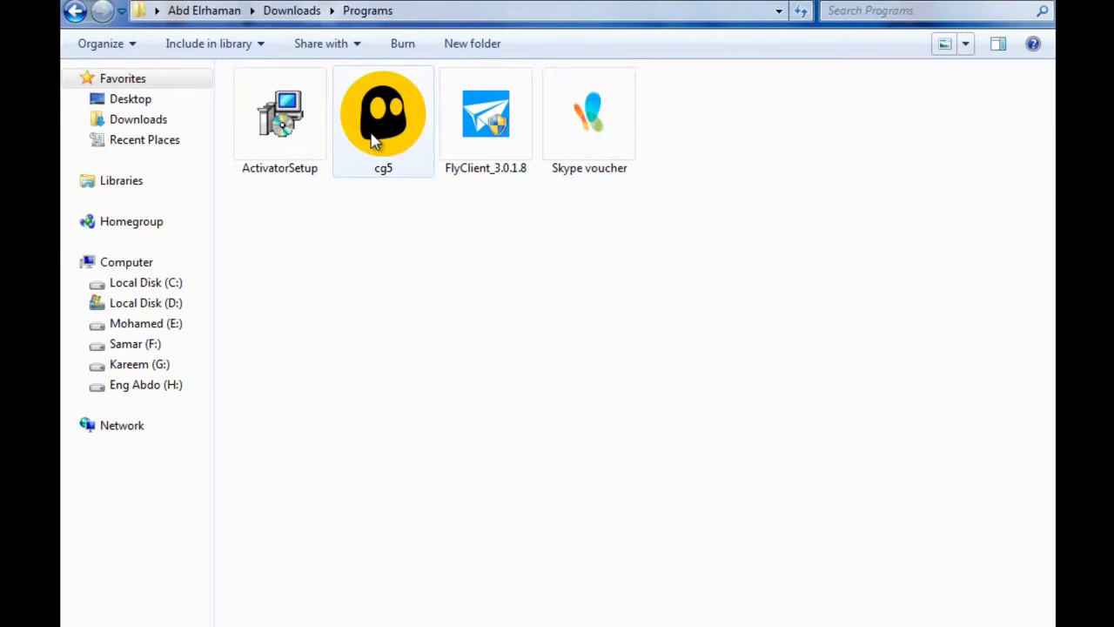
mouse_move(374, 141)
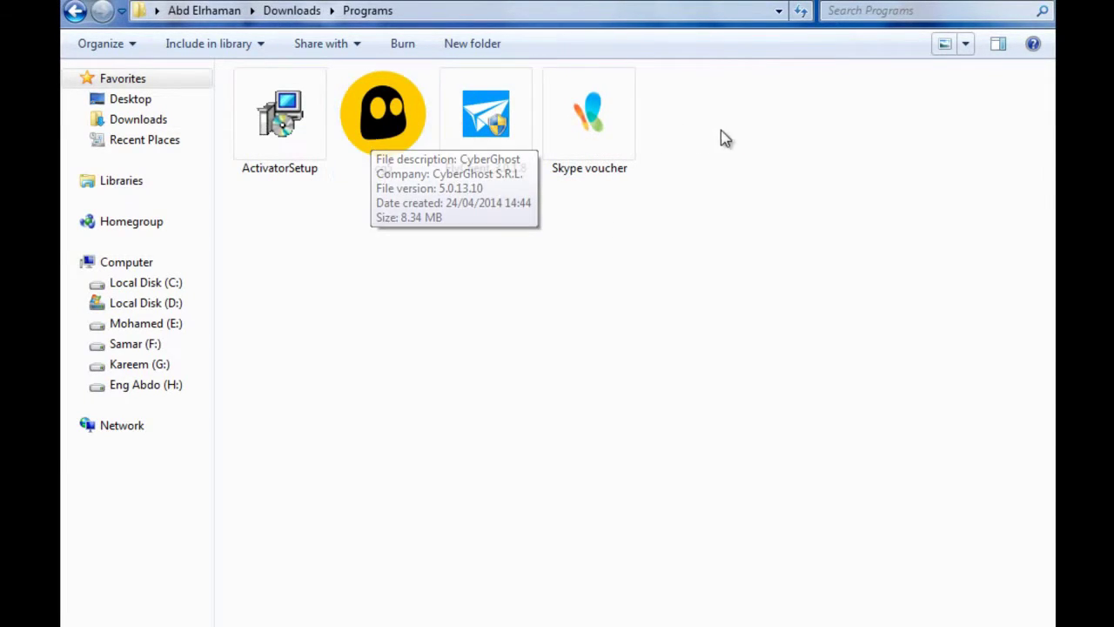
- Launch Skype voucher, enter your e-mail address, and submit it to get the voucher link
double_click(590, 132)
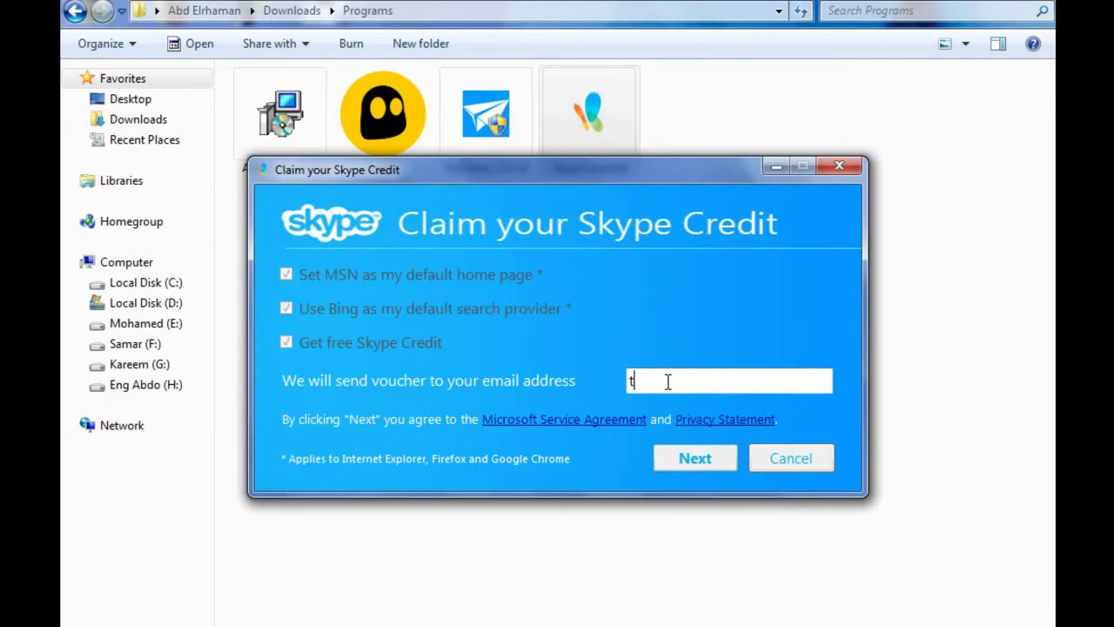
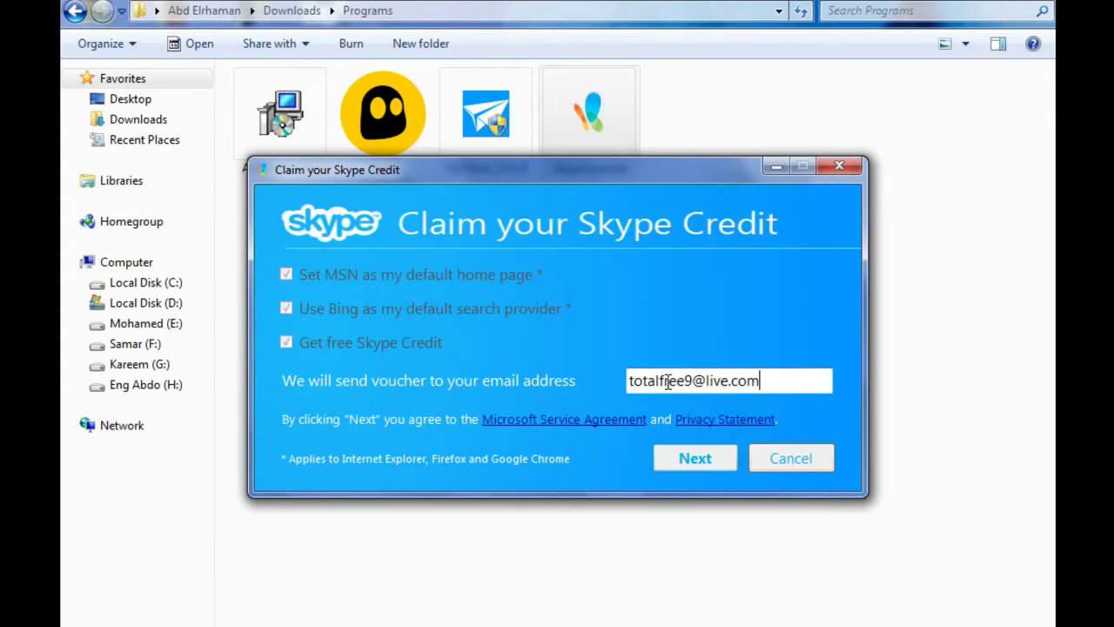
click(701, 459)
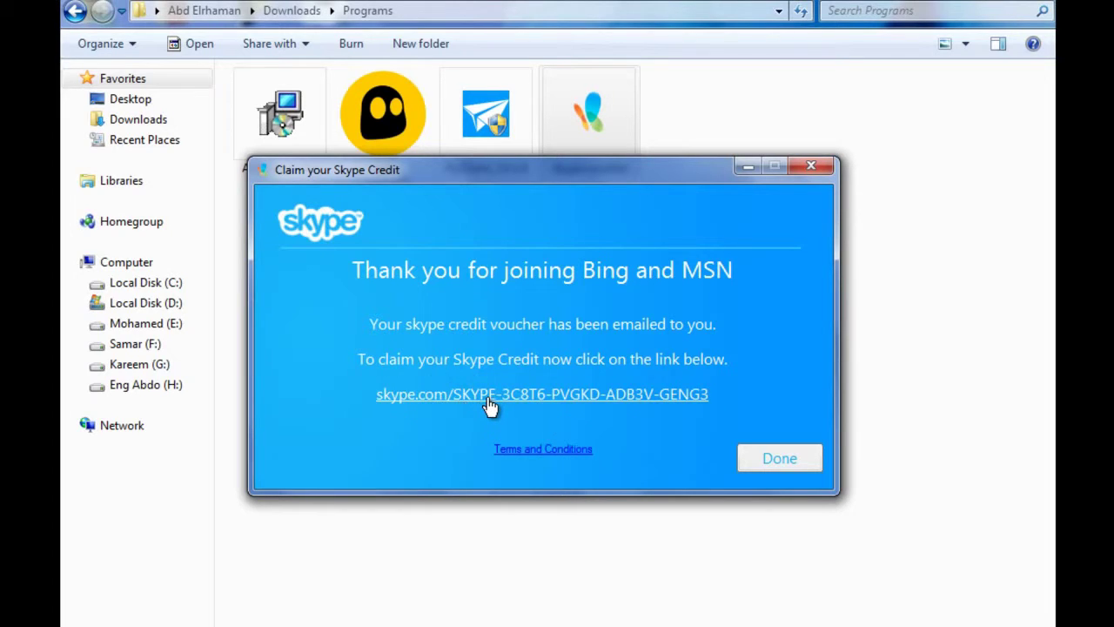
- Follow the voucher link to Skype's Redeem voucher page and select the code in the address bar
click(635, 394)
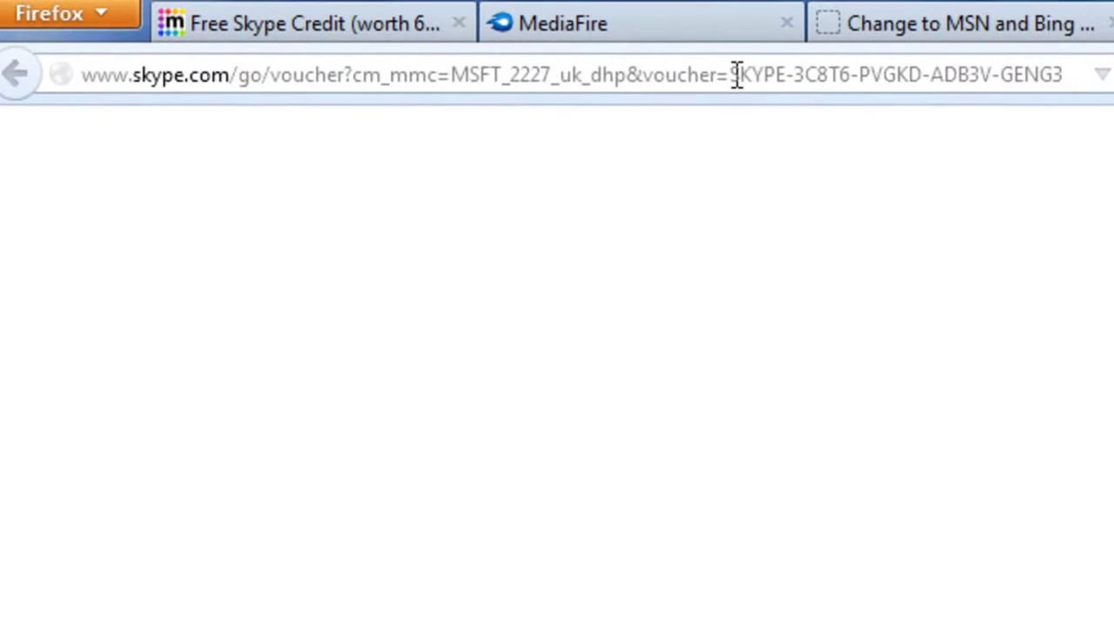
drag(731, 75, 1099, 95)
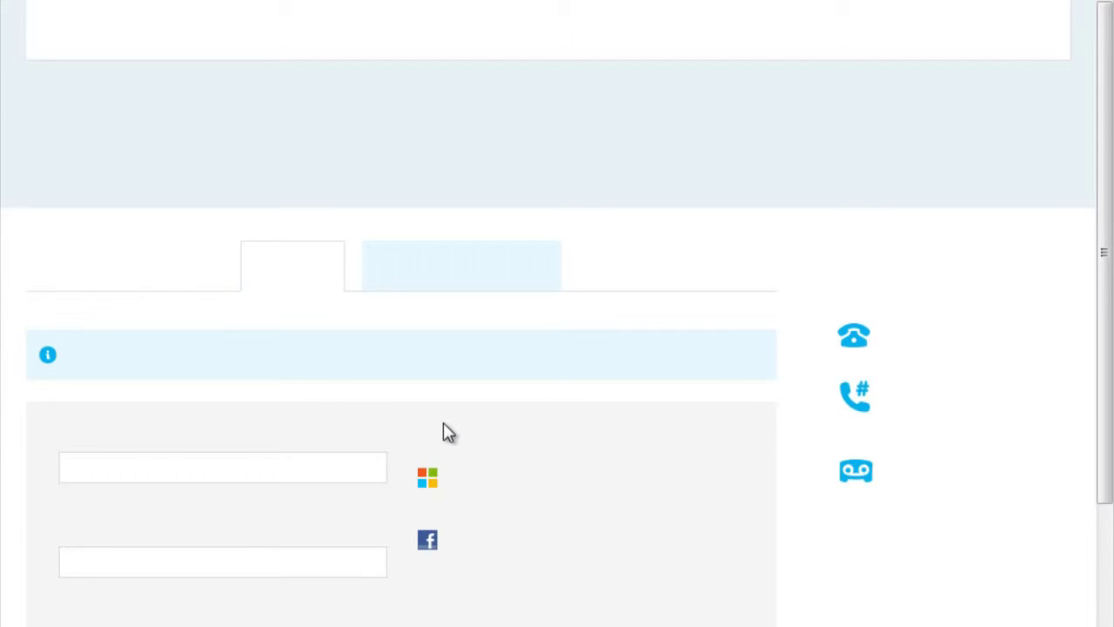
scroll(443, 426, down, 3)
scroll(443, 426, up, 3)
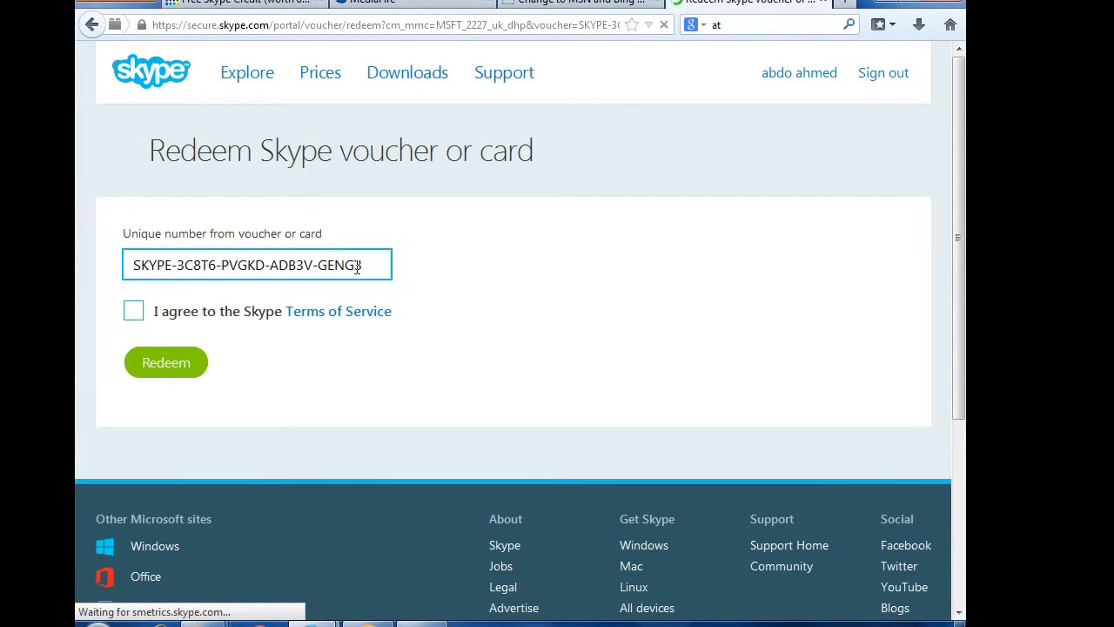
- Tick the Skype Terms of Service box and redeem the prefilled voucher for $2.00 credit
drag(365, 266, 135, 269)
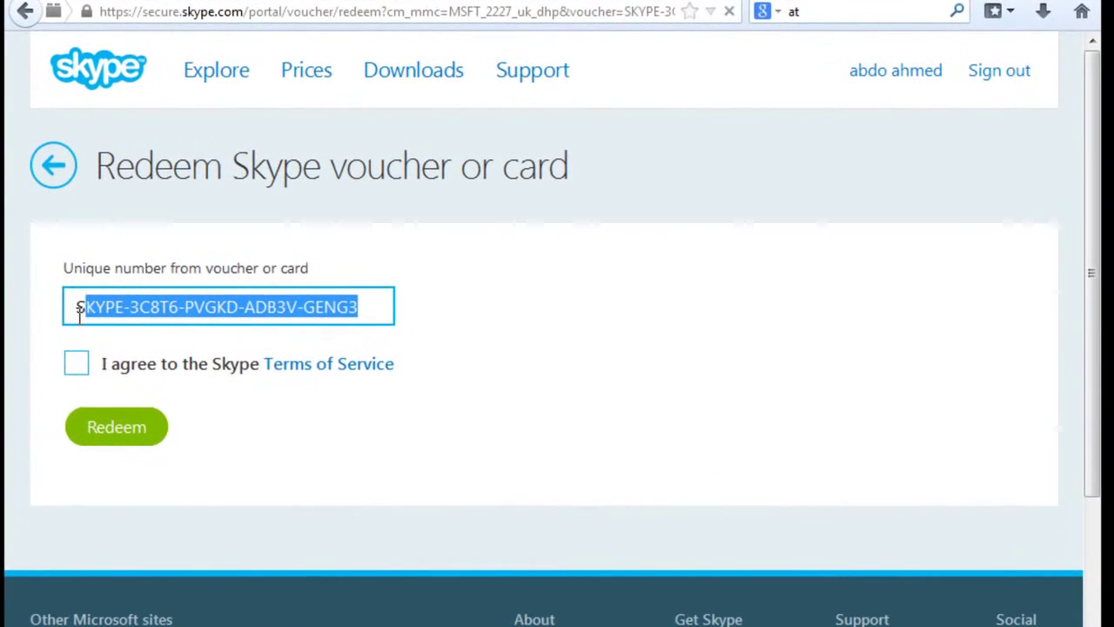
drag(79, 311, 73, 309)
click(85, 372)
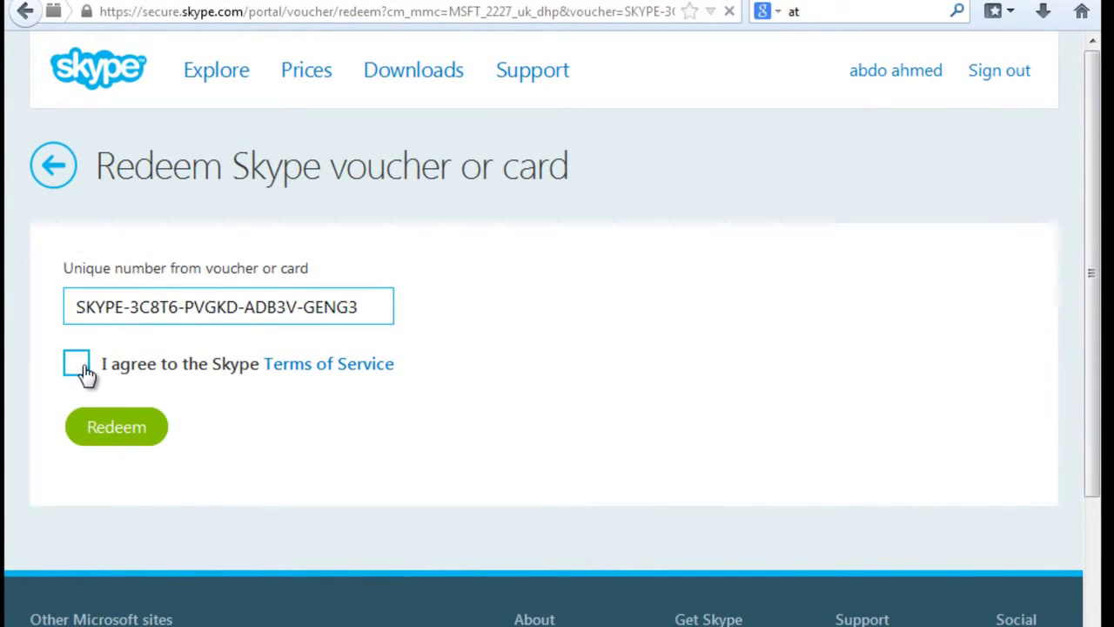
click(83, 371)
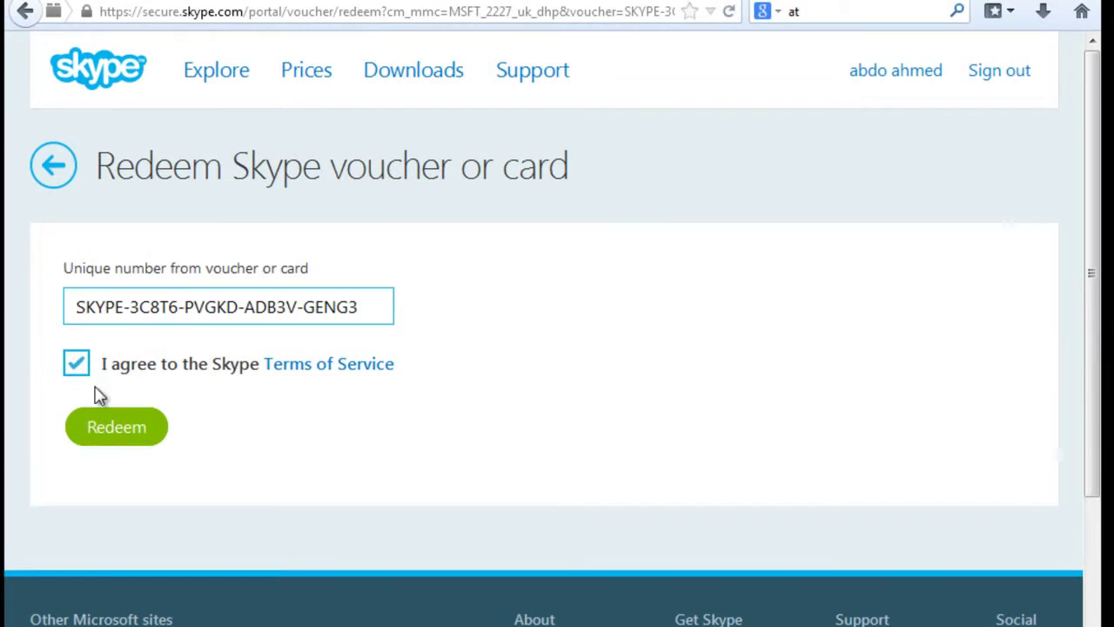
click(123, 432)
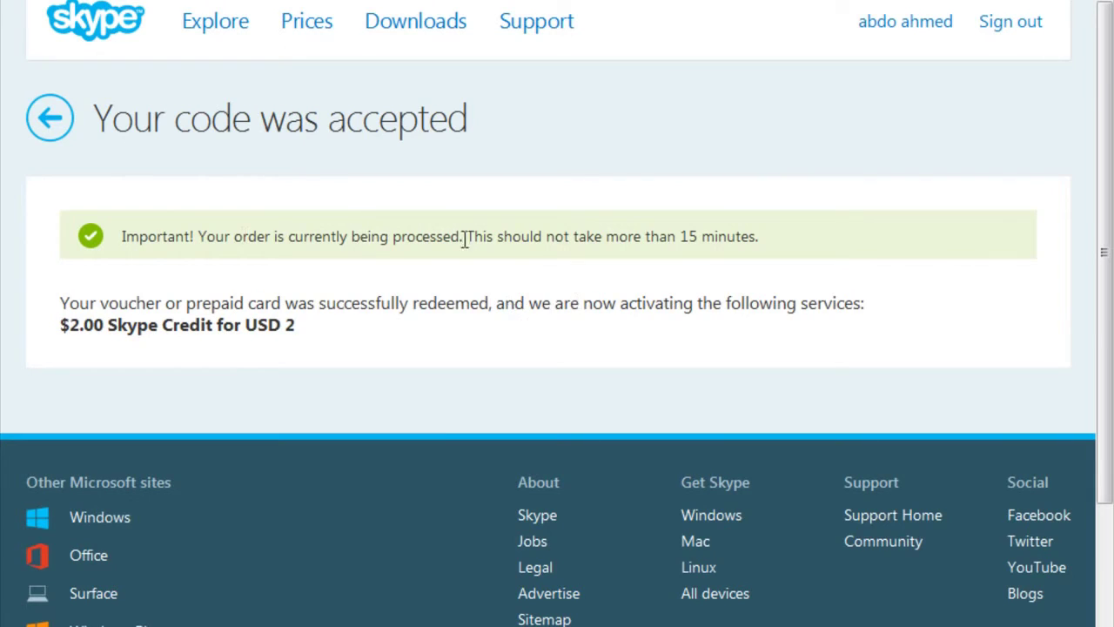
drag(759, 237, 679, 237)
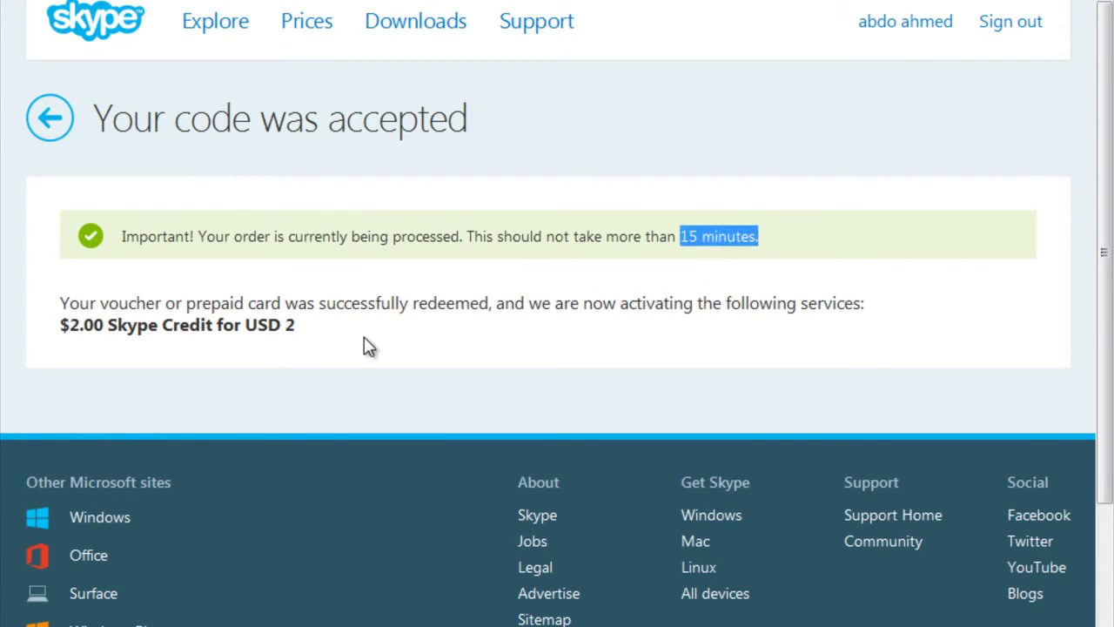